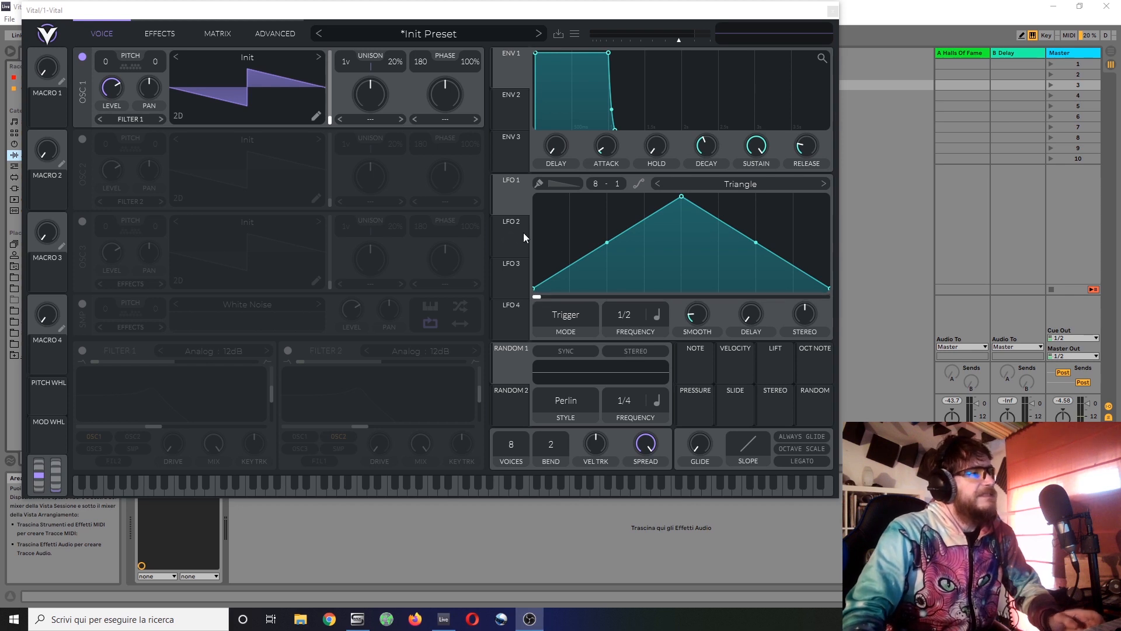
{"action": "mouse_move", "coordinate": [514, 200]}
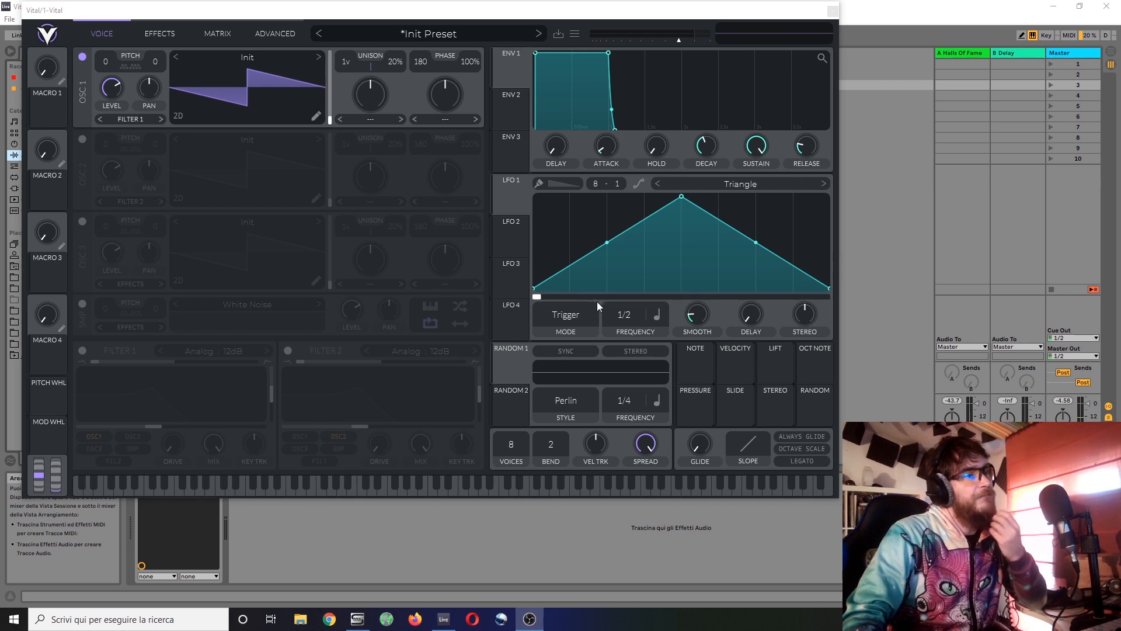
{"action": "left_click", "coordinate": [656, 314]}
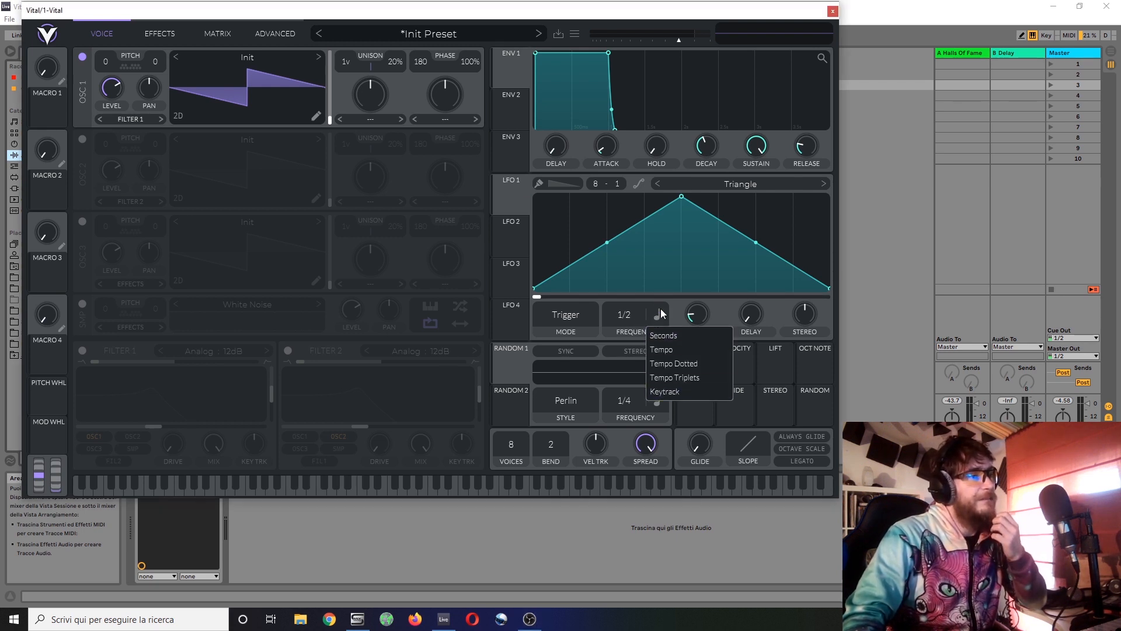
{"action": "left_click", "coordinate": [622, 273]}
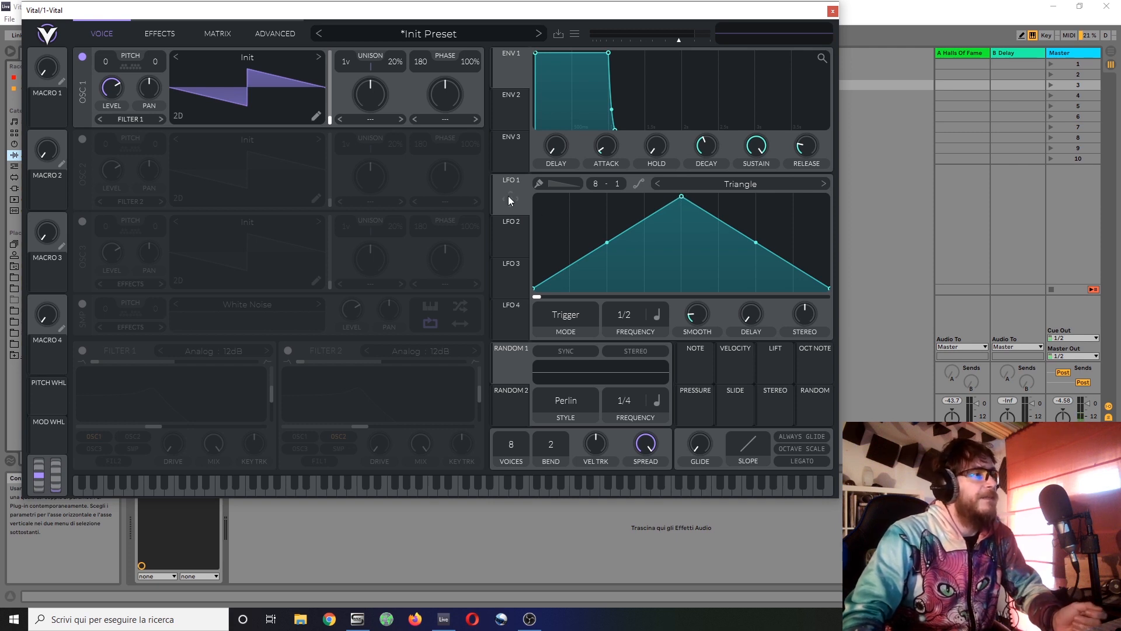
Assign LFO 1 to the OSC 1 level and move the triangle's peak to the far end to form a rising ramp
{"action": "left_click_drag", "start_coordinate": [509, 198], "coordinate": [113, 106]}
{"action": "mouse_move", "coordinate": [112, 118]}
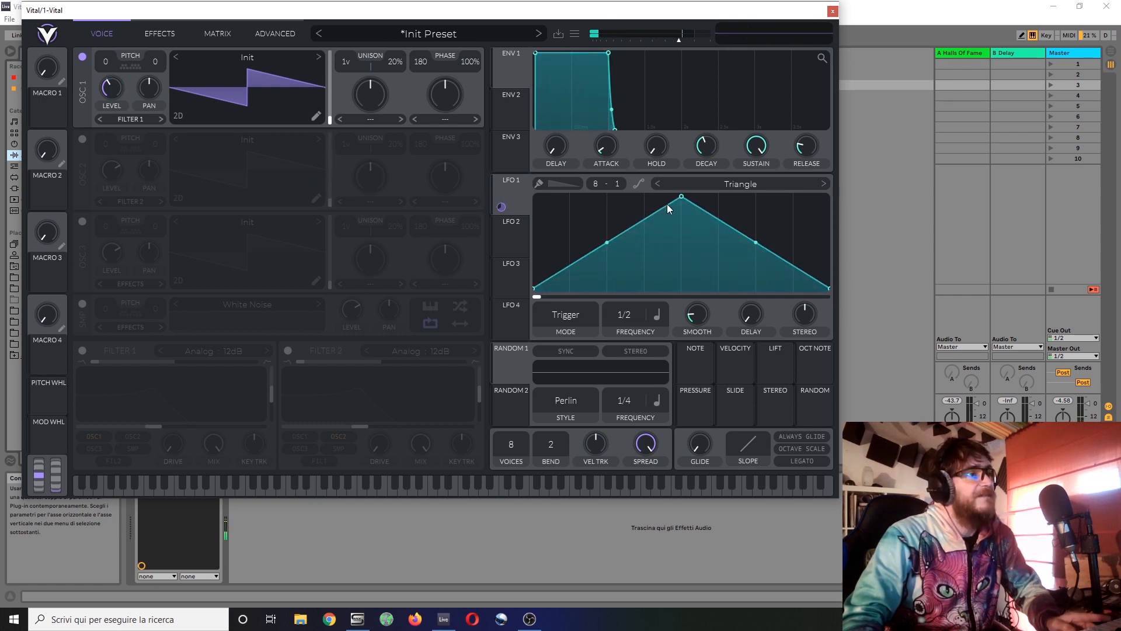
{"action": "left_click_drag", "start_coordinate": [682, 197], "coordinate": [891, 128]}
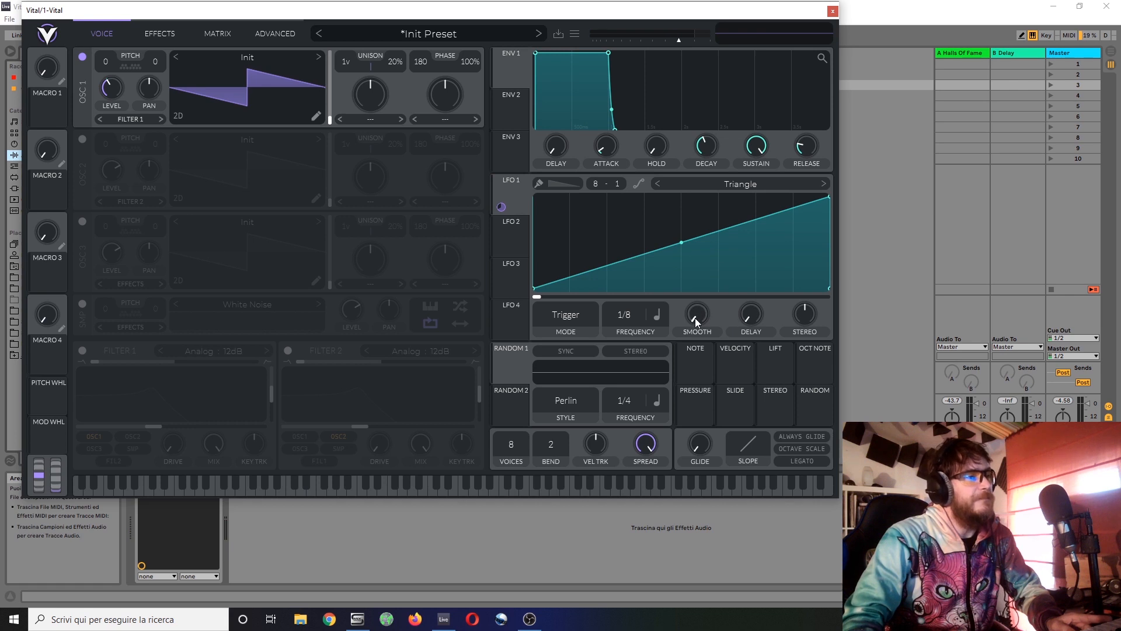
Try a higher smoothing time on LFO 1 and bring it back down to 0 secs
{"action": "mouse_move", "coordinate": [695, 318]}
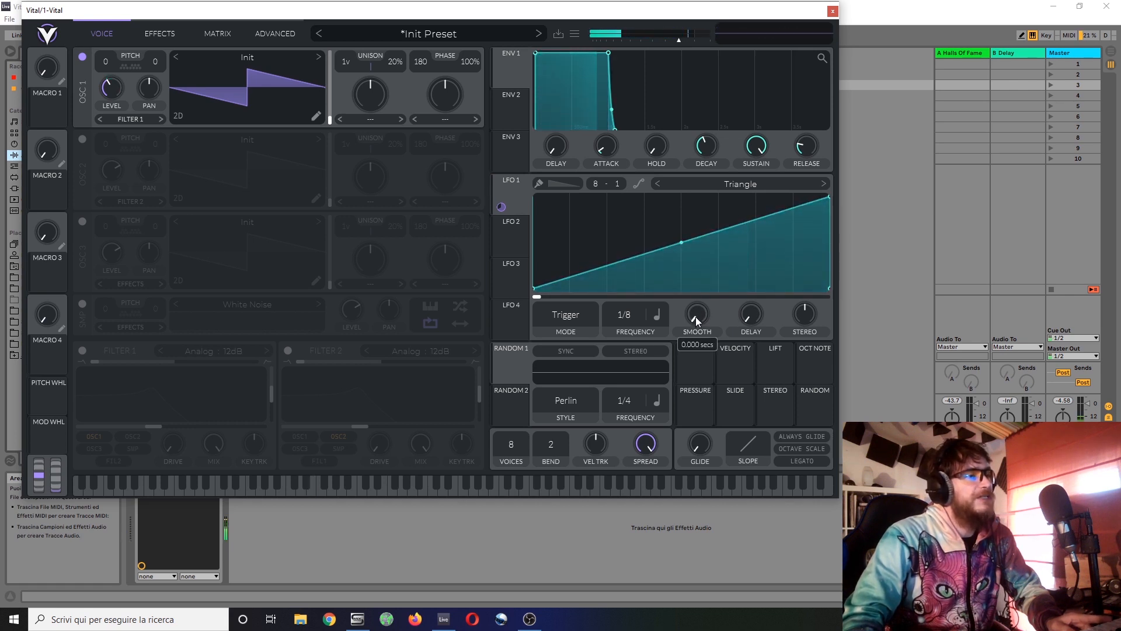
{"action": "left_click_drag", "start_coordinate": [702, 314], "coordinate": [690, 365]}
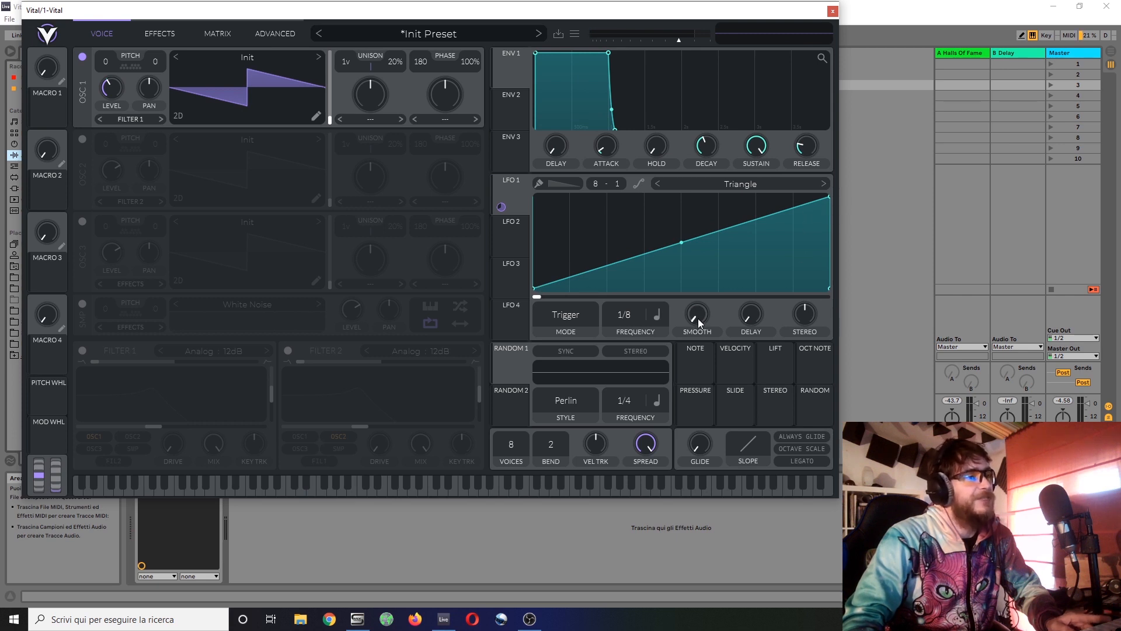
{"action": "left_click_drag", "start_coordinate": [703, 316], "coordinate": [710, 276]}
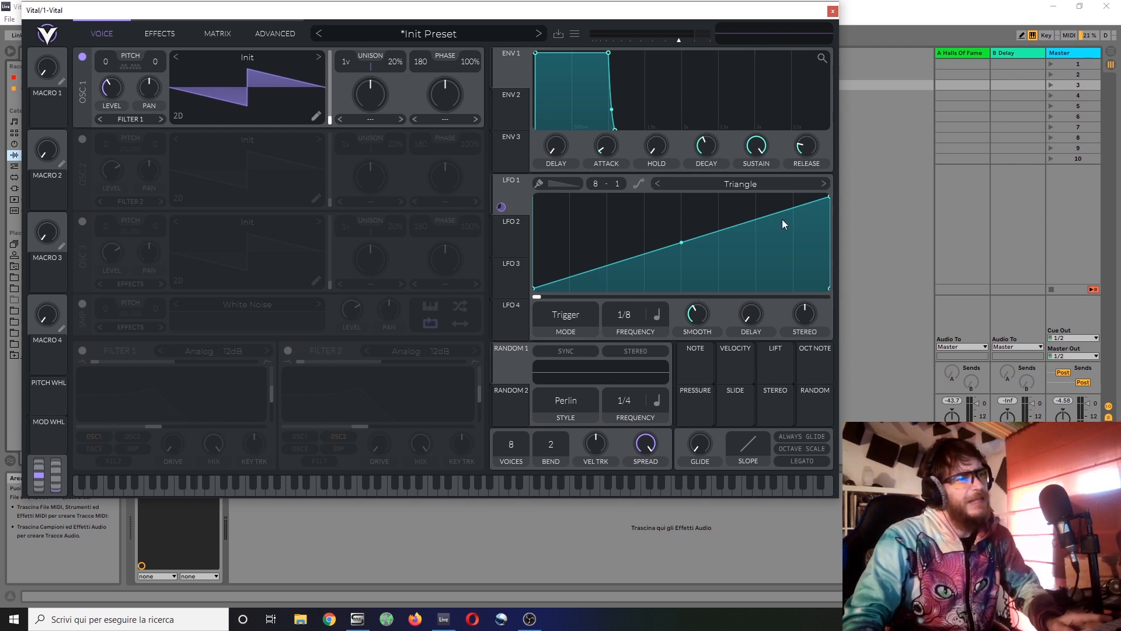
{"action": "left_click_drag", "start_coordinate": [699, 311], "coordinate": [693, 351]}
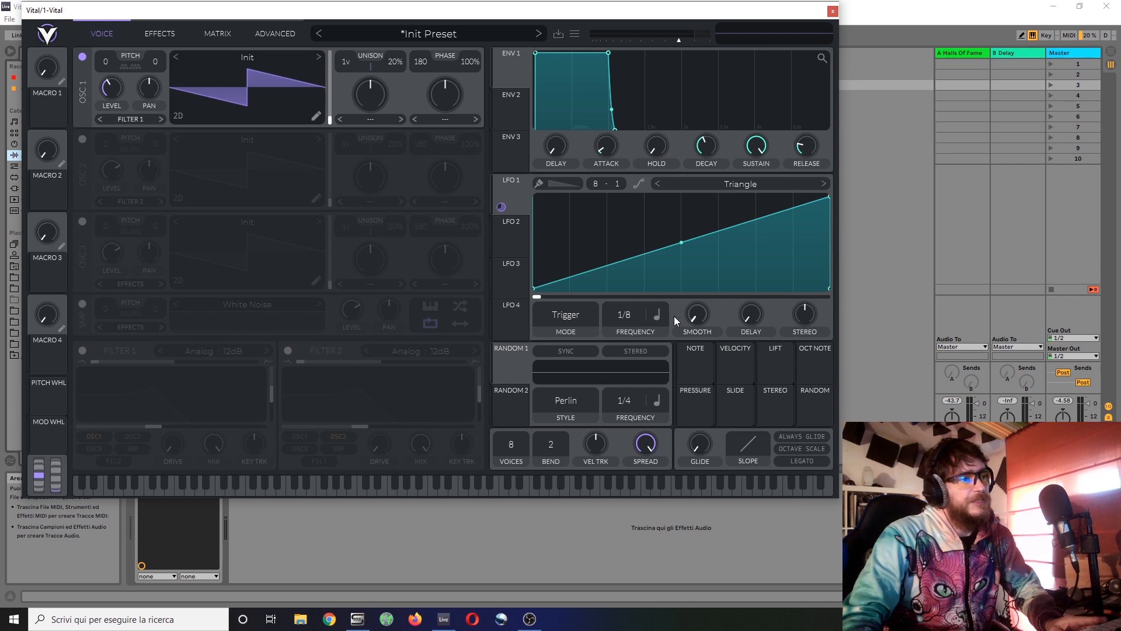
Switch LFO 1's Smooth control to Fade In and try out longer fade-in times
{"action": "left_click", "coordinate": [706, 331]}
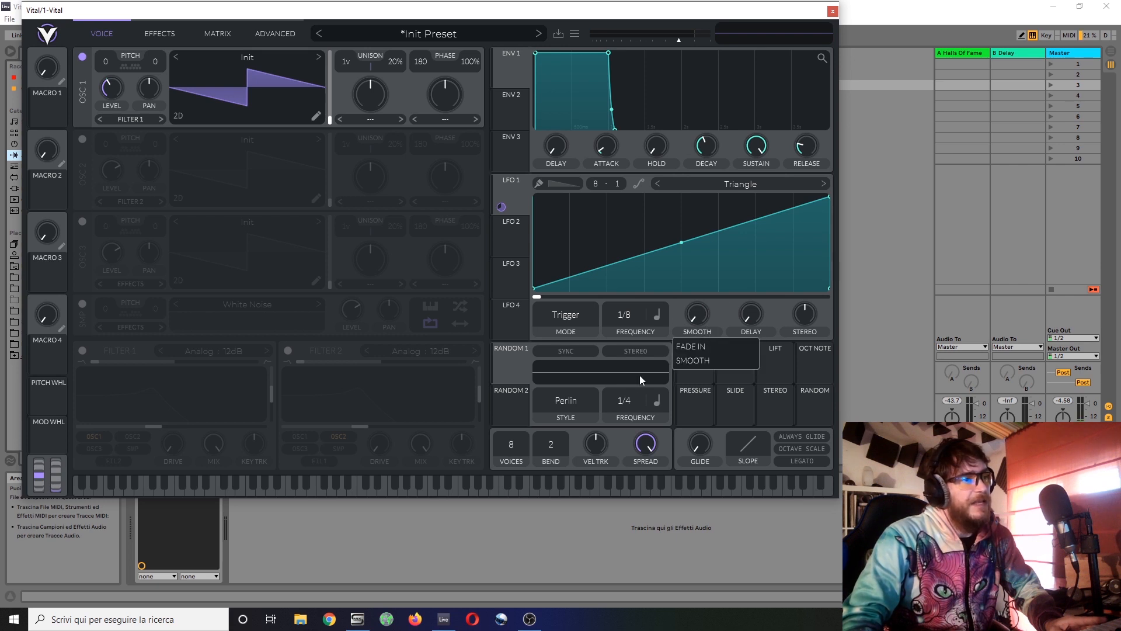
{"action": "left_click", "coordinate": [693, 348]}
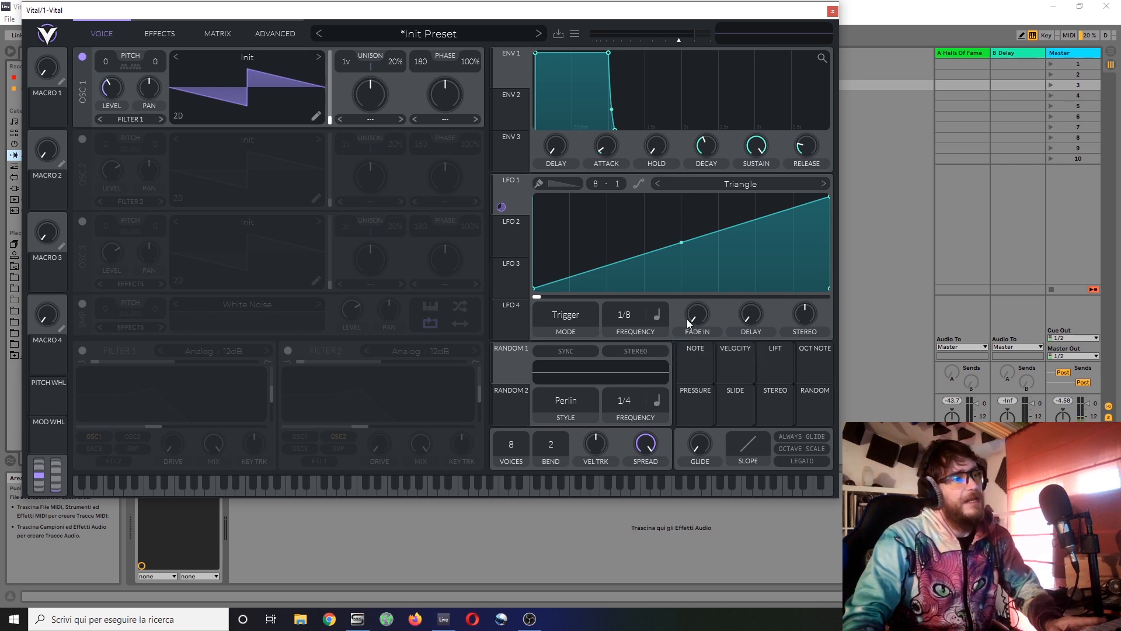
{"action": "left_click_drag", "start_coordinate": [698, 315], "coordinate": [714, 270]}
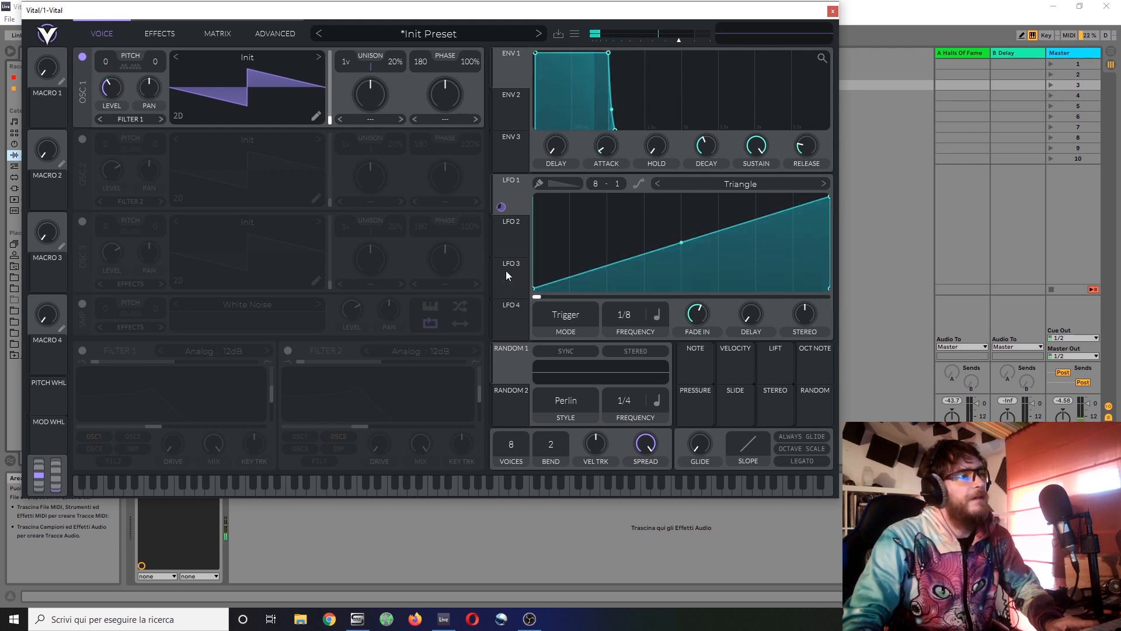
{"action": "mouse_move", "coordinate": [702, 314]}
{"action": "left_mouse_down"}
{"action": "mouse_move", "coordinate": [706, 299]}
{"action": "mouse_move", "coordinate": [693, 311]}
{"action": "left_mouse_up"}
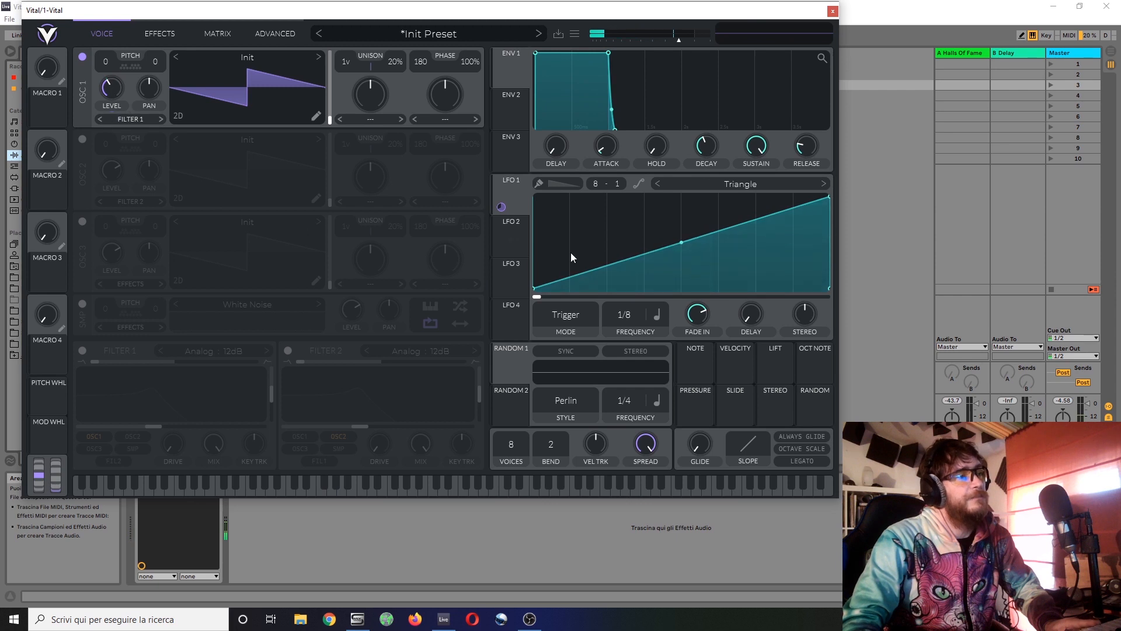
{"action": "mouse_move", "coordinate": [695, 317]}
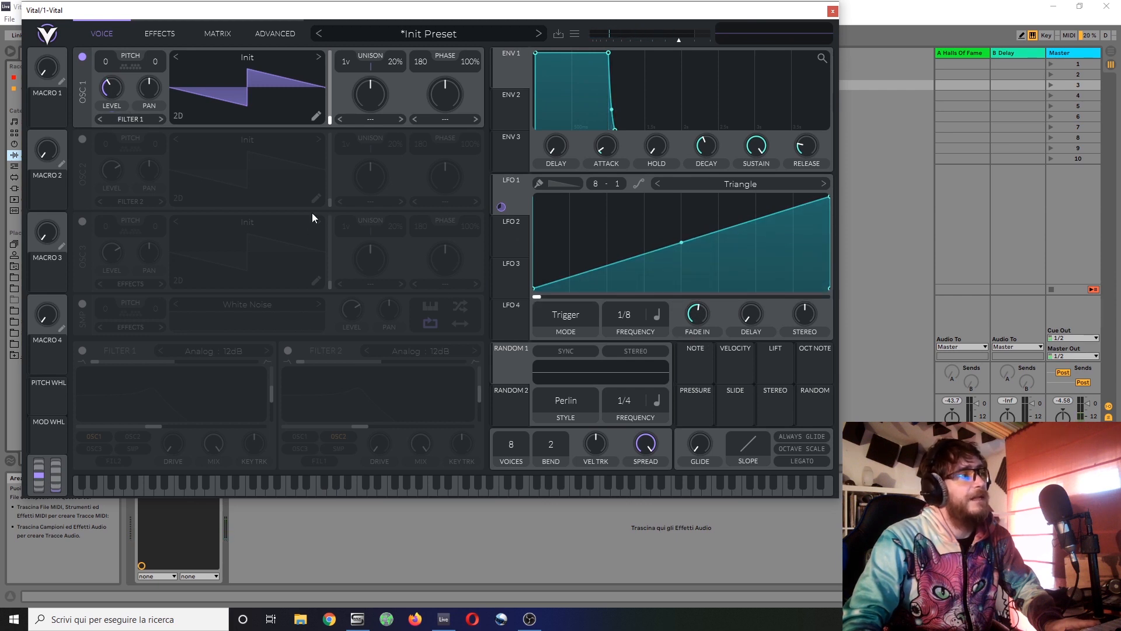
Adjust the OSC 1 level control and open the options of its LFO modulation
{"action": "left_click_drag", "start_coordinate": [118, 90], "coordinate": [118, 110]}
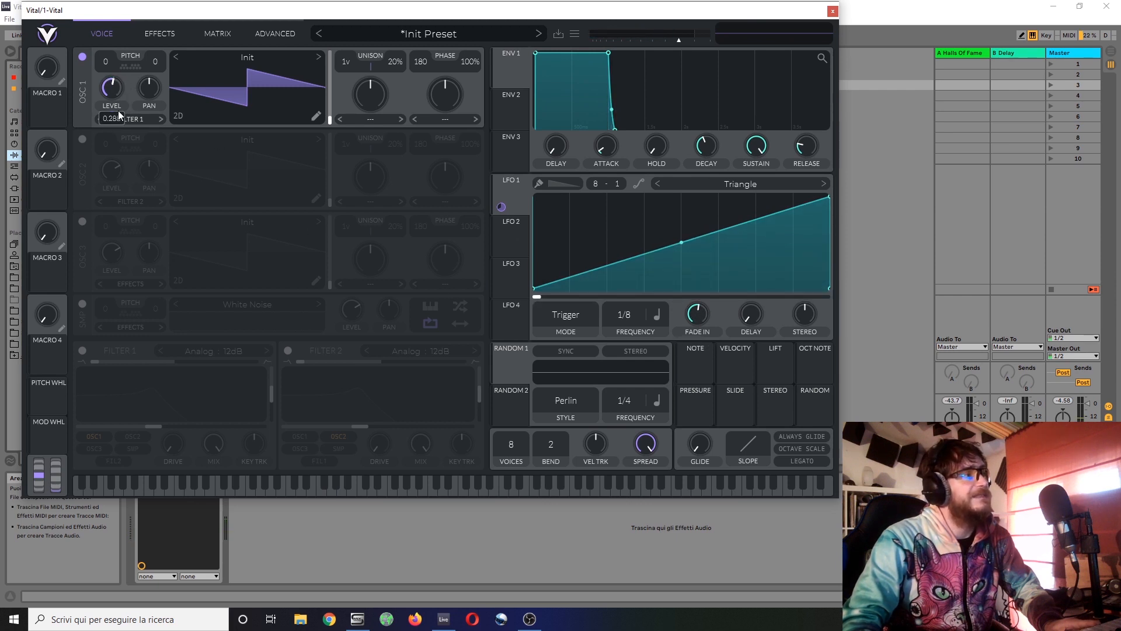
{"action": "right_click", "coordinate": [115, 117]}
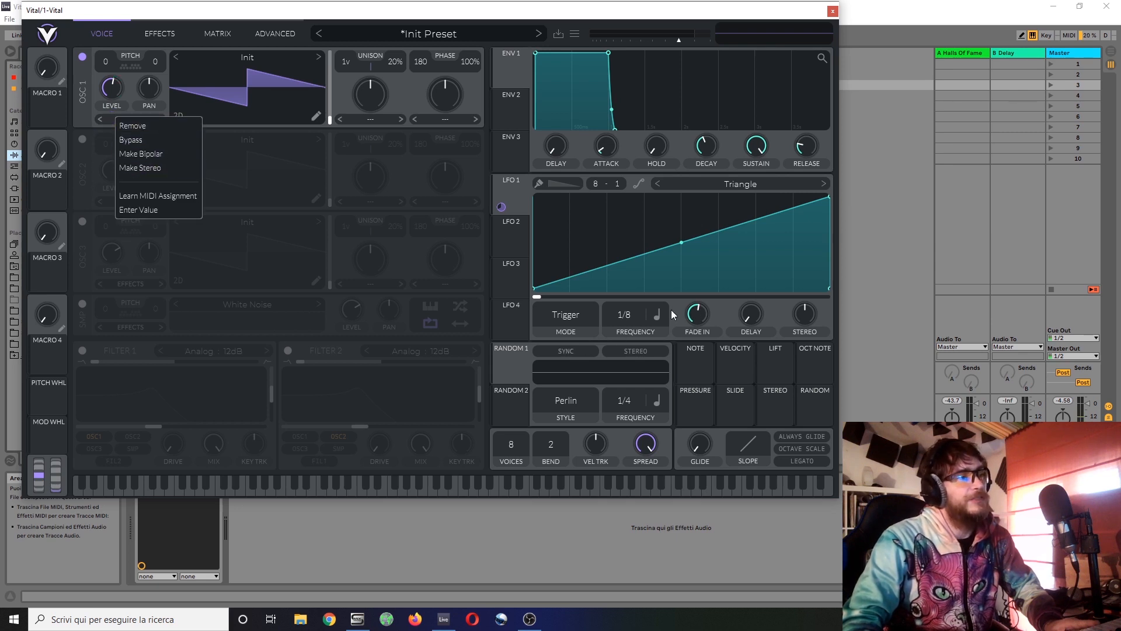
Enter 4.24 as the exact fade-in time of LFO 1
{"action": "right_click", "coordinate": [696, 312]}
{"action": "left_click", "coordinate": [706, 336]}
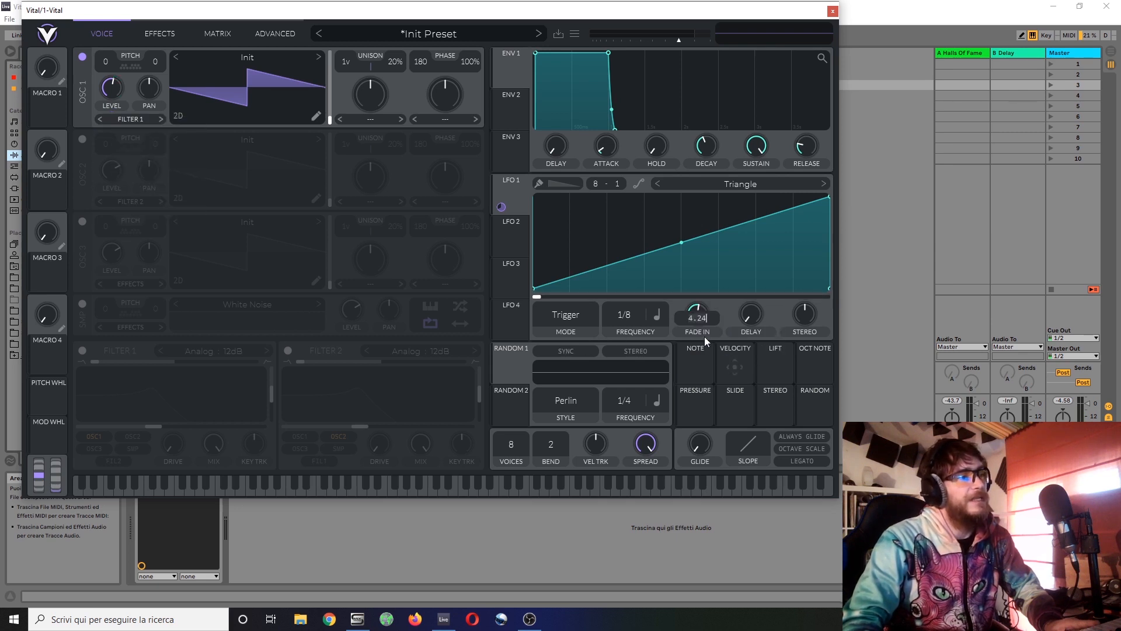
{"action": "key", "text": "Return"}
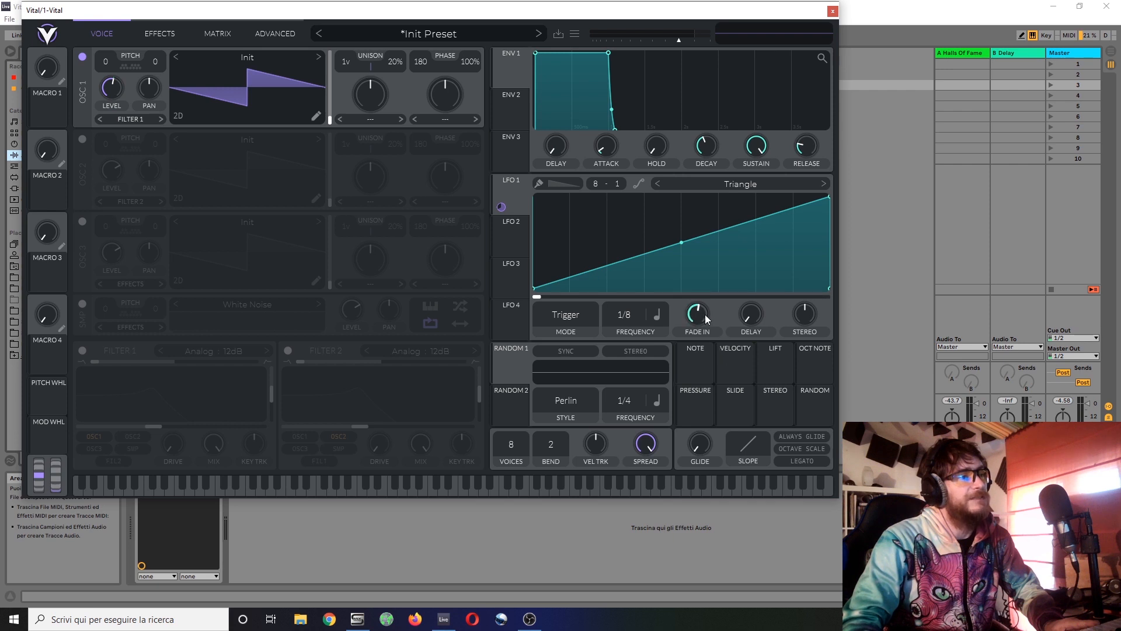
Reset LFO 1's fade-in time to zero and switch the control back to Smooth
{"action": "mouse_move", "coordinate": [705, 314]}
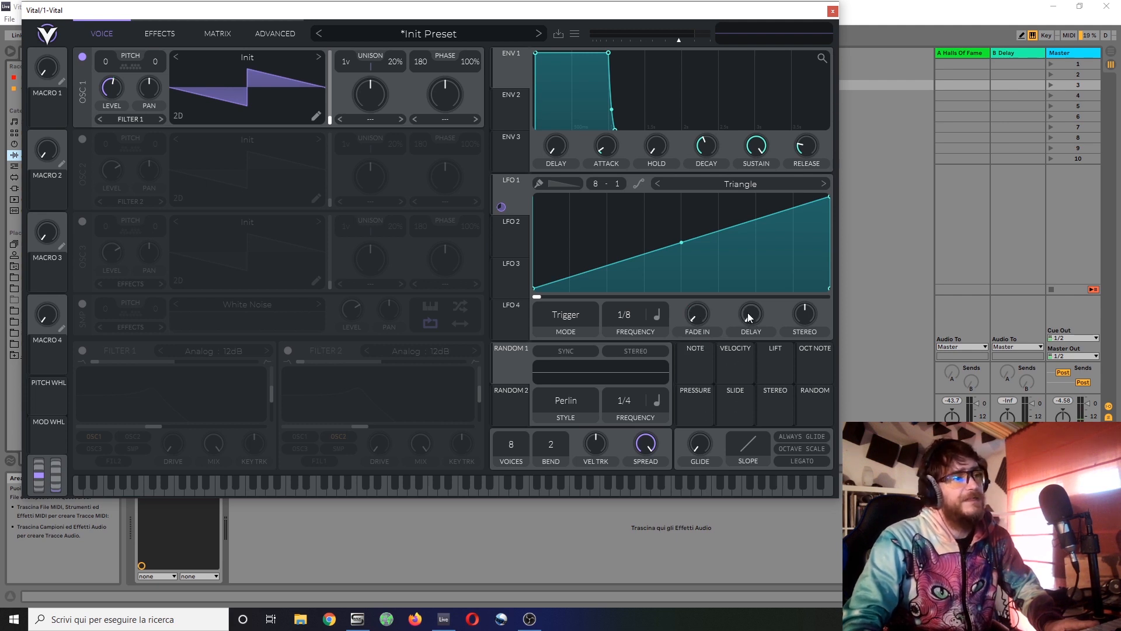
{"action": "left_click", "coordinate": [696, 331]}
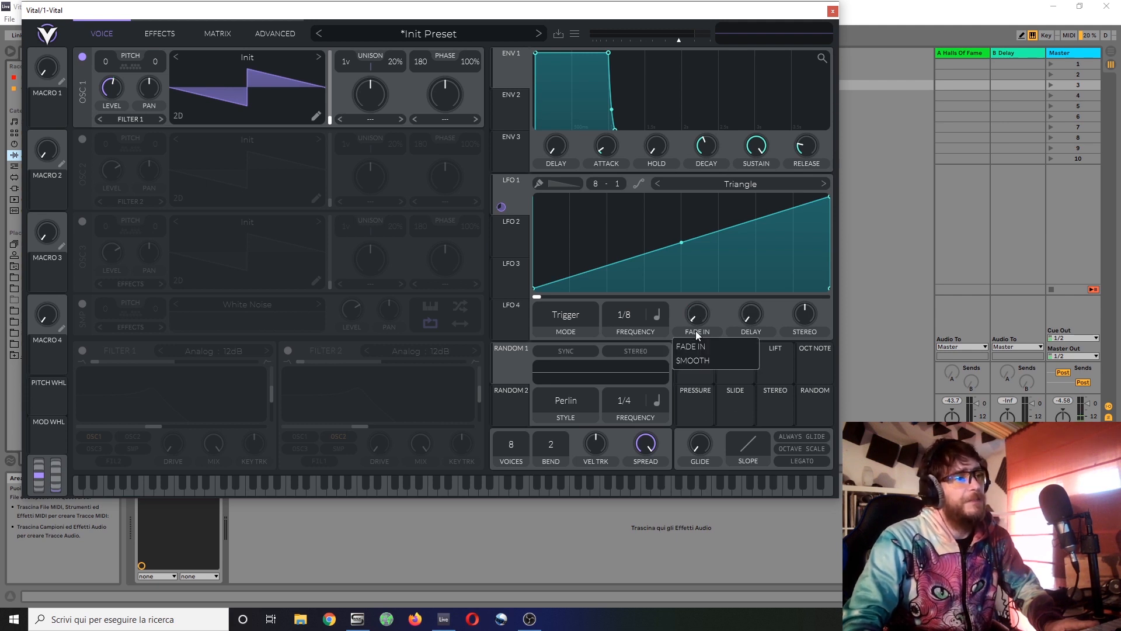
{"action": "left_click", "coordinate": [705, 361]}
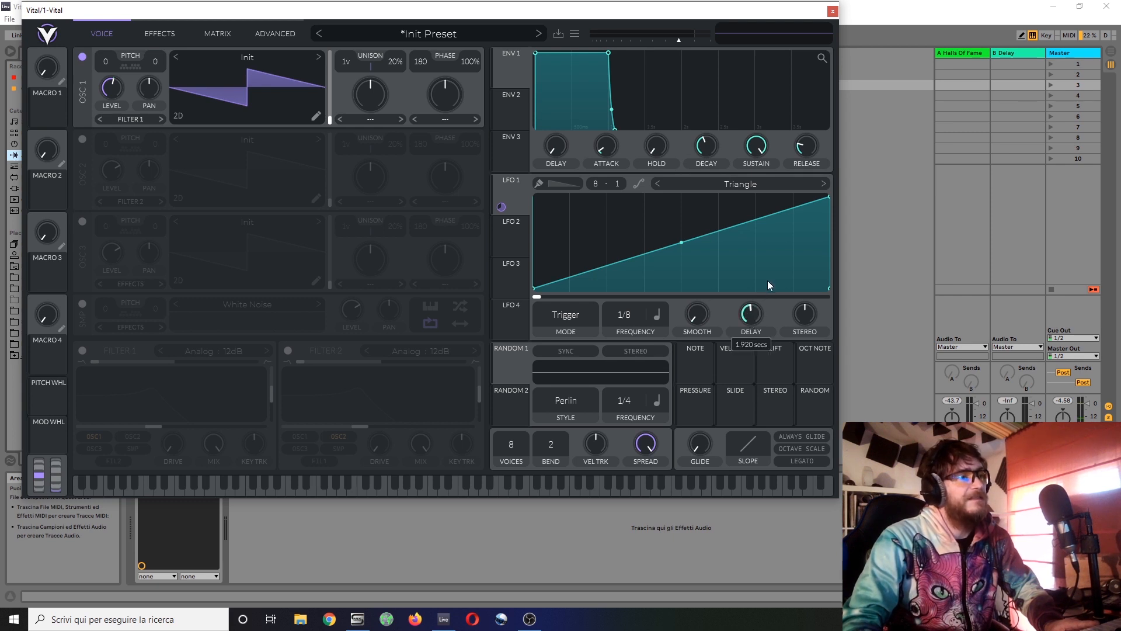
Play a note to test the LFO 1 delay, and reset the delay to its default
{"action": "key", "text": "a"}
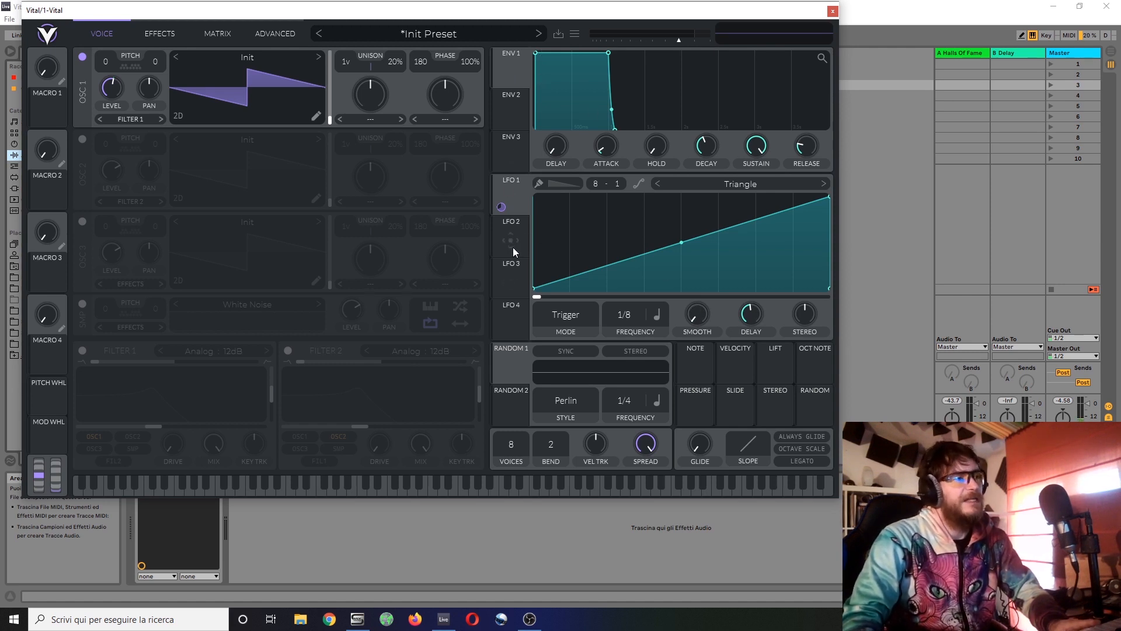
{"action": "double_click", "coordinate": [762, 310]}
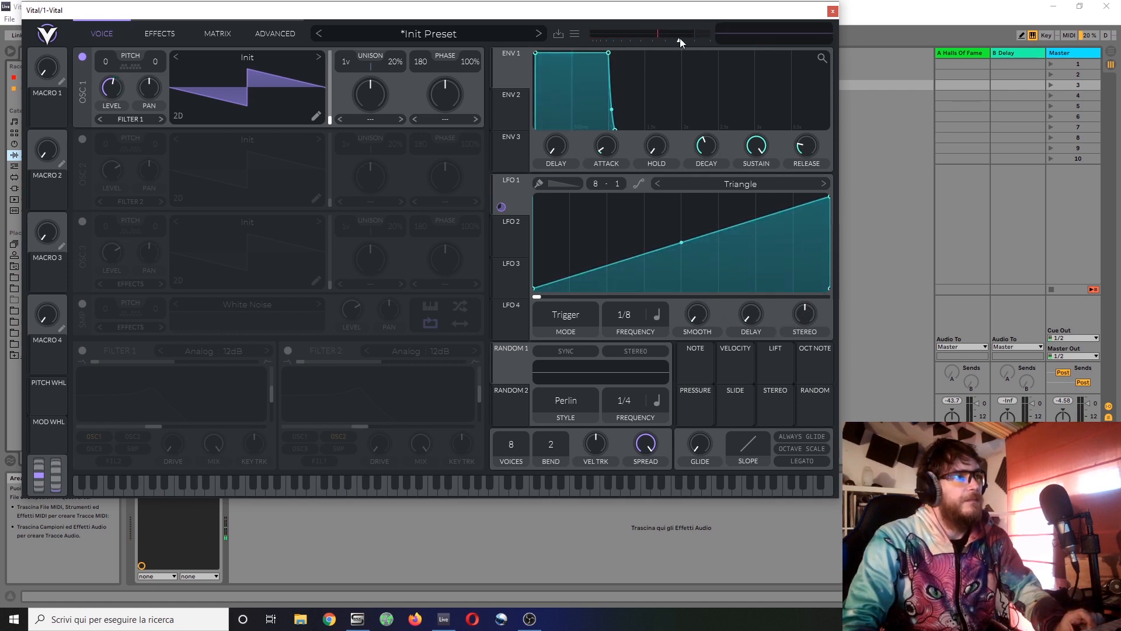
Make the LFO 1 modulation of the OSC 1 level bipolar, with the master volume temporarily lowered to -9.23 dB
{"action": "left_click_drag", "start_coordinate": [678, 40], "coordinate": [673, 43]}
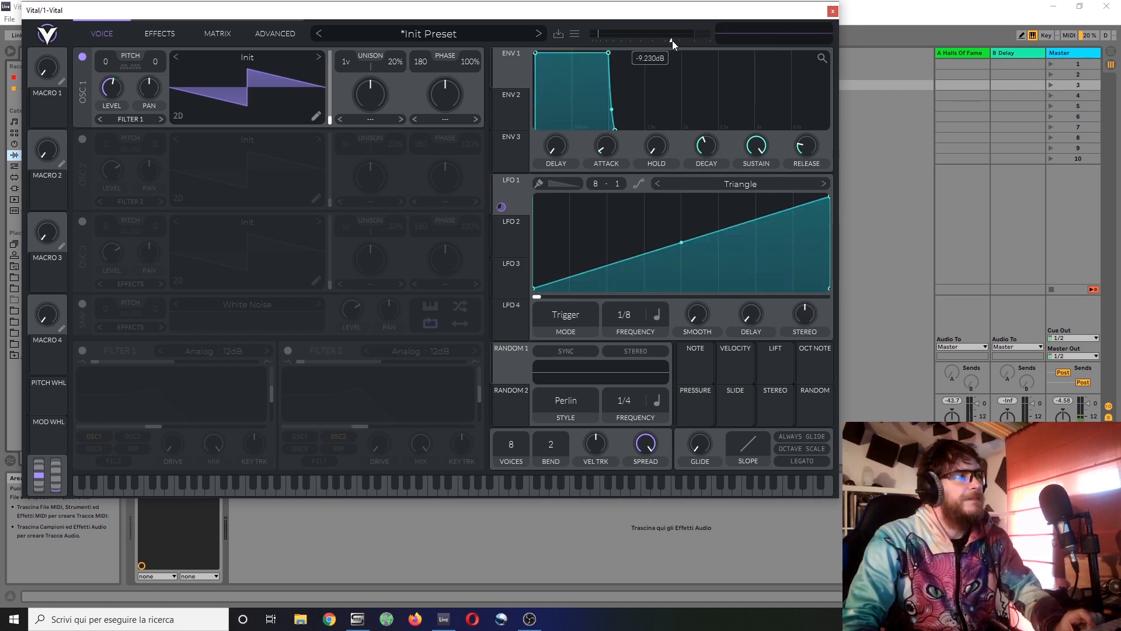
{"action": "right_click", "coordinate": [109, 118]}
{"action": "left_click", "coordinate": [134, 155]}
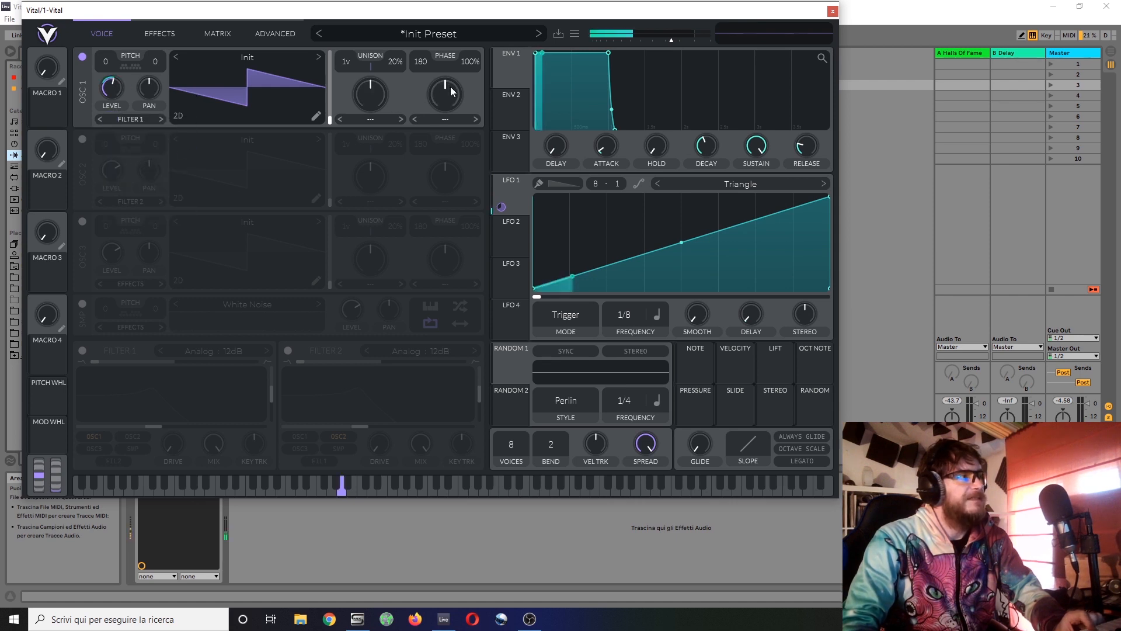
{"action": "left_click_drag", "start_coordinate": [670, 45], "coordinate": [679, 43]}
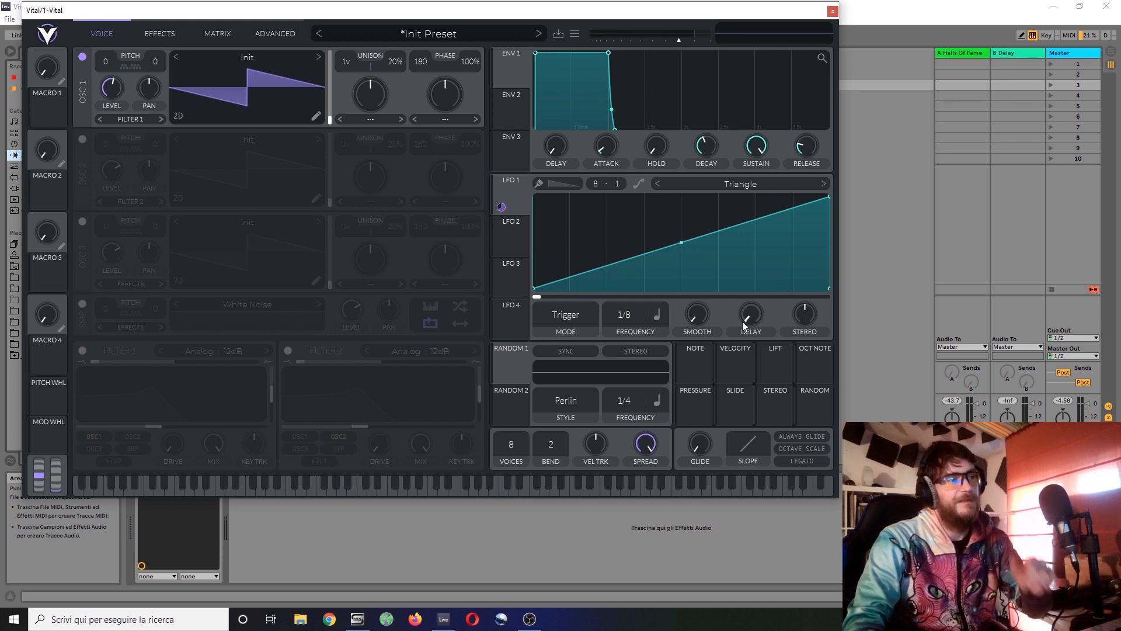
Raise LFO 1's stereo offset above zero and slow its frequency to 1/1
{"action": "mouse_move", "coordinate": [812, 318]}
{"action": "left_click_drag", "start_coordinate": [815, 314], "coordinate": [840, 275]}
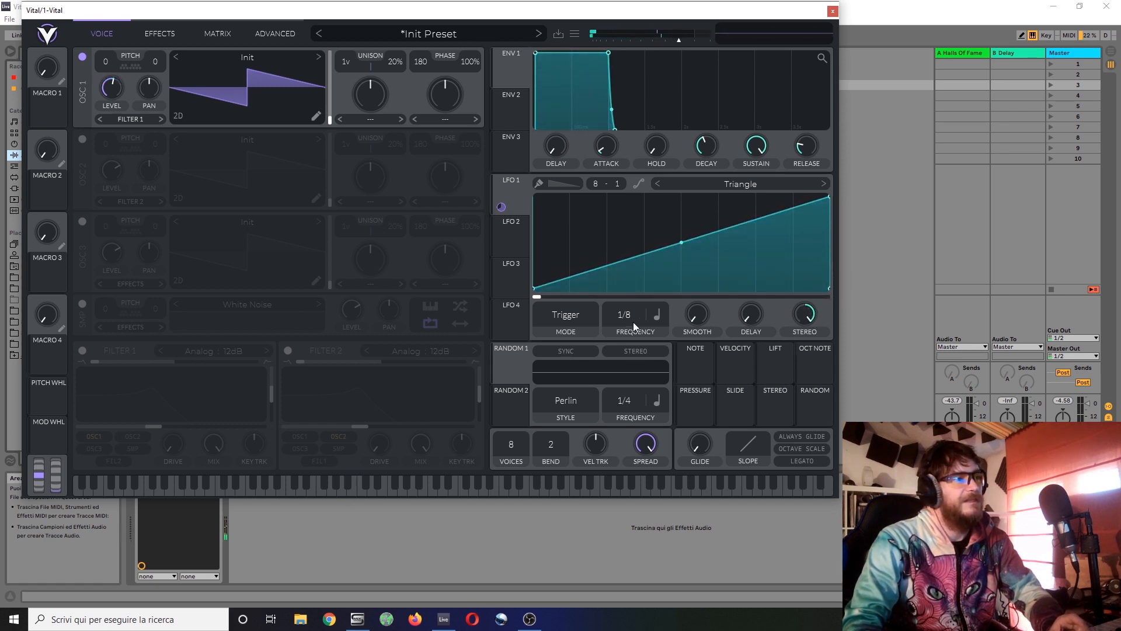
{"action": "left_click_drag", "start_coordinate": [633, 321], "coordinate": [650, 404]}
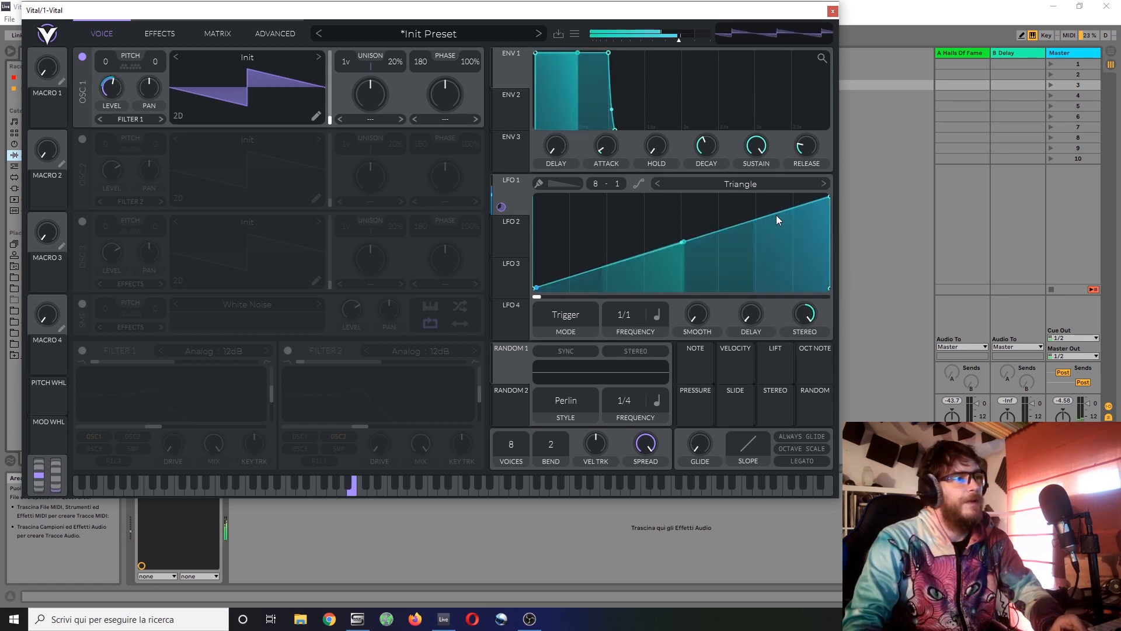
Try negative and positive stereo offsets on LFO 1, and set the stereo control to its default value
{"action": "left_click_drag", "start_coordinate": [806, 318], "coordinate": [804, 337]}
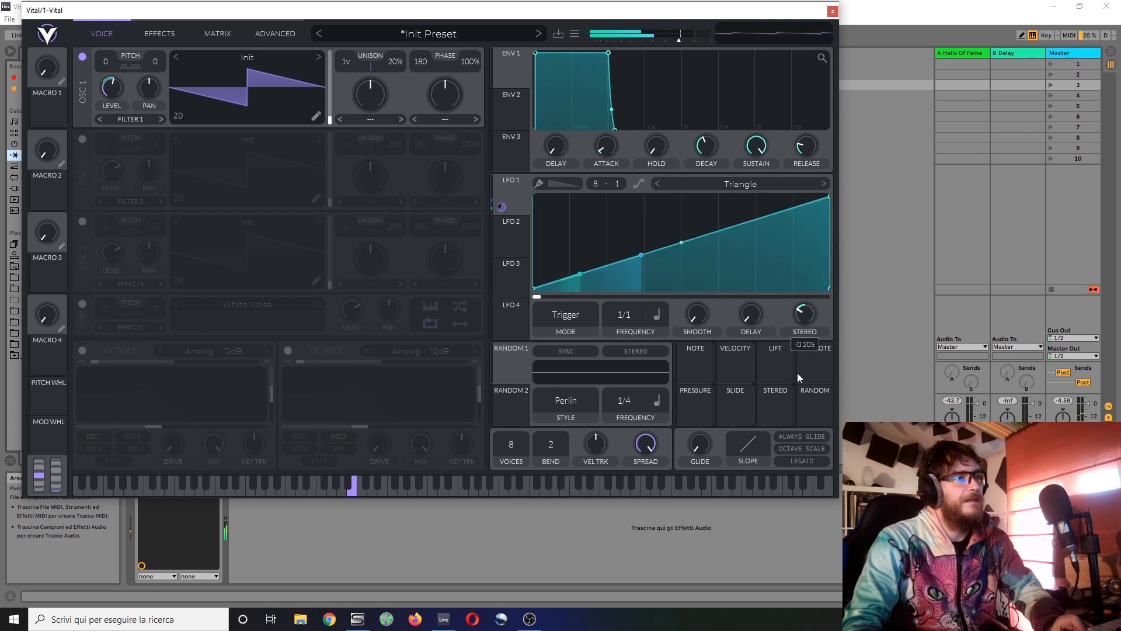
{"action": "double_click", "coordinate": [806, 317]}
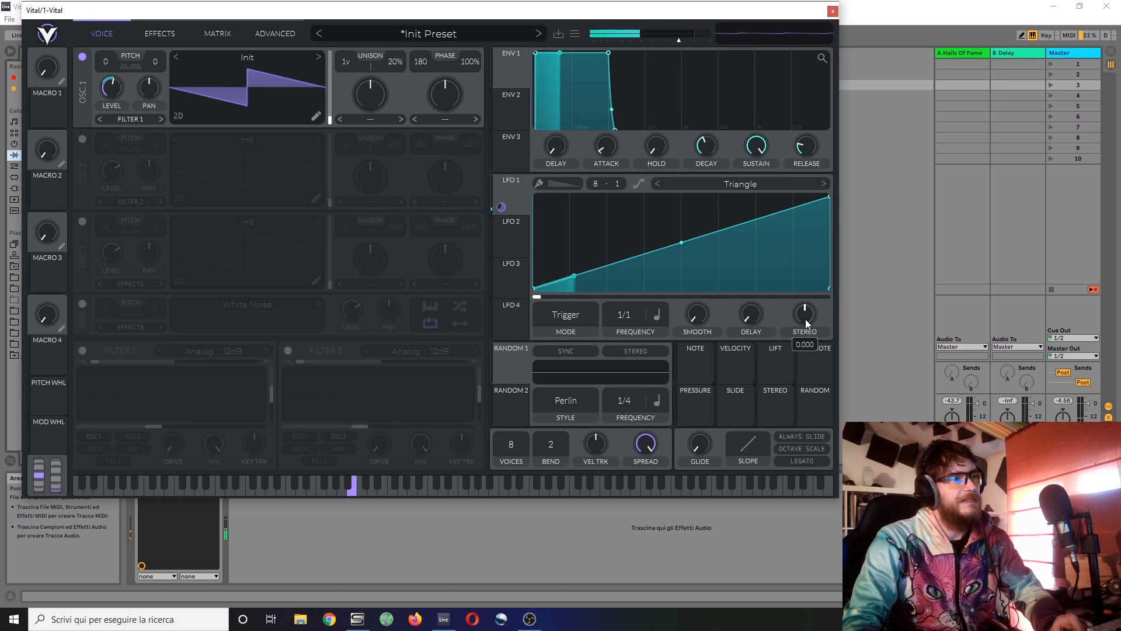
{"action": "left_click_drag", "start_coordinate": [805, 319], "coordinate": [797, 314]}
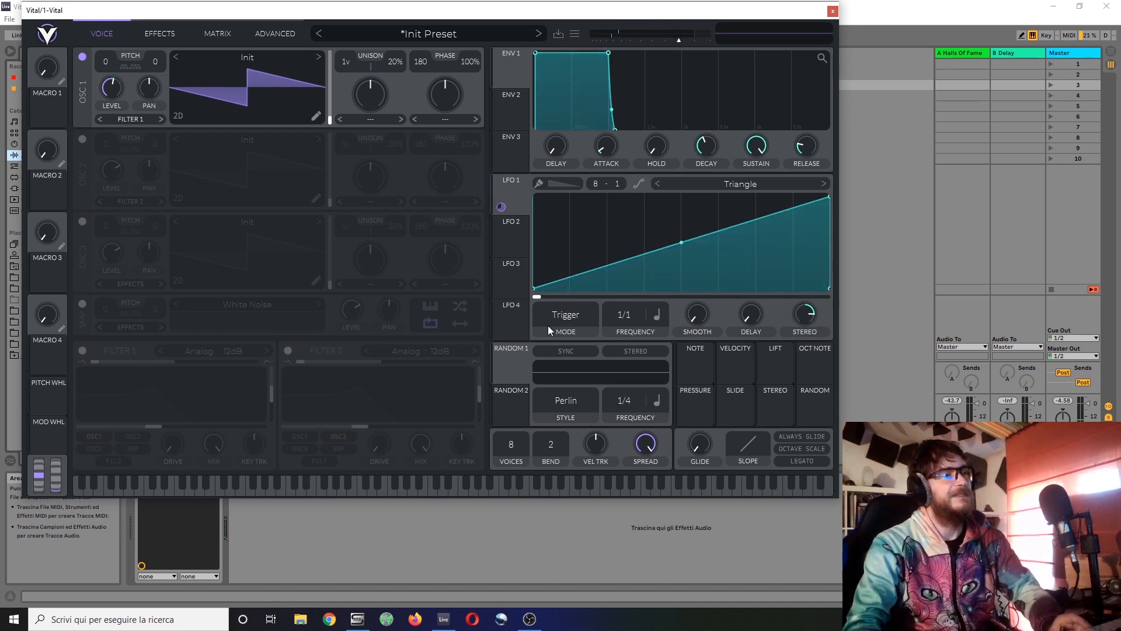
{"action": "right_click", "coordinate": [812, 314]}
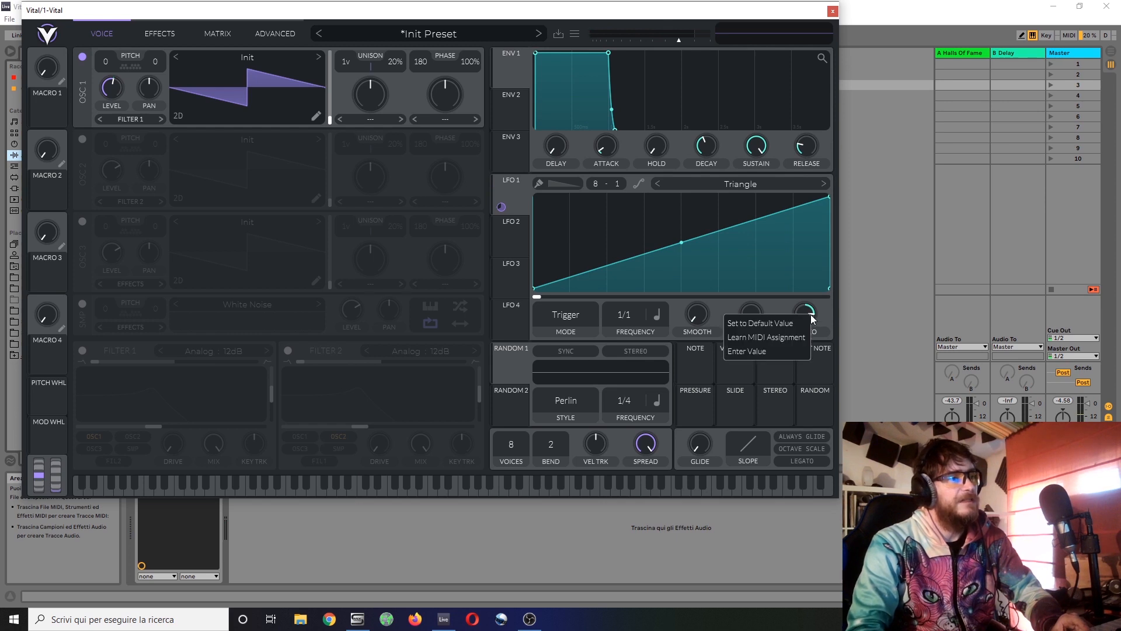
{"action": "left_click", "coordinate": [779, 320]}
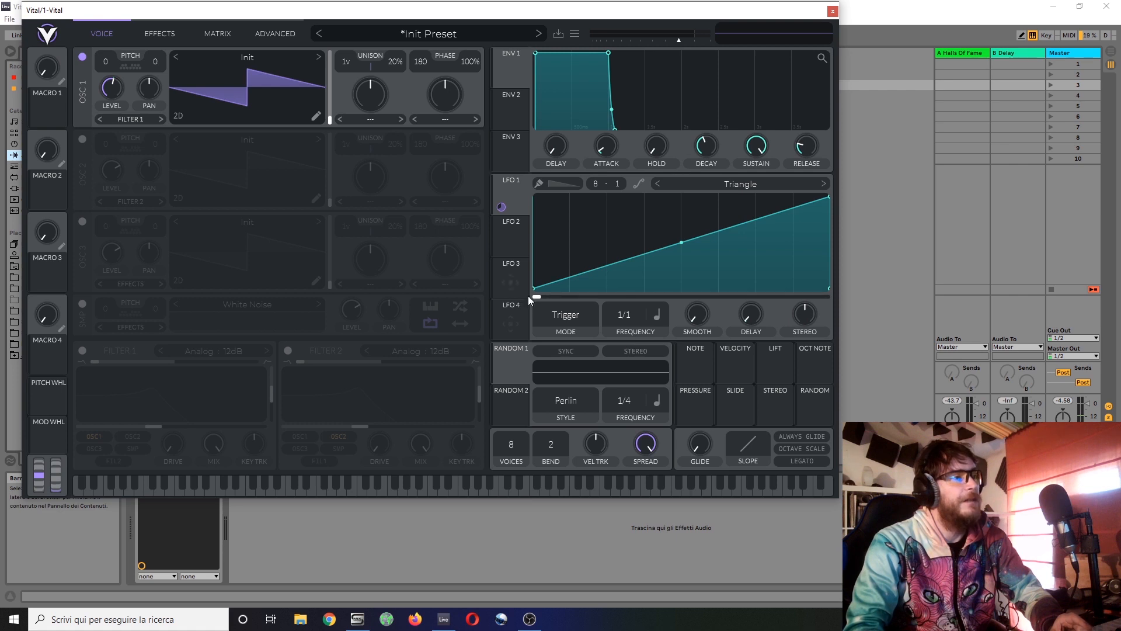
Try an LFO 1 phase of about 0.457 and return the phase to the start of the waveform
{"action": "mouse_move", "coordinate": [538, 297]}
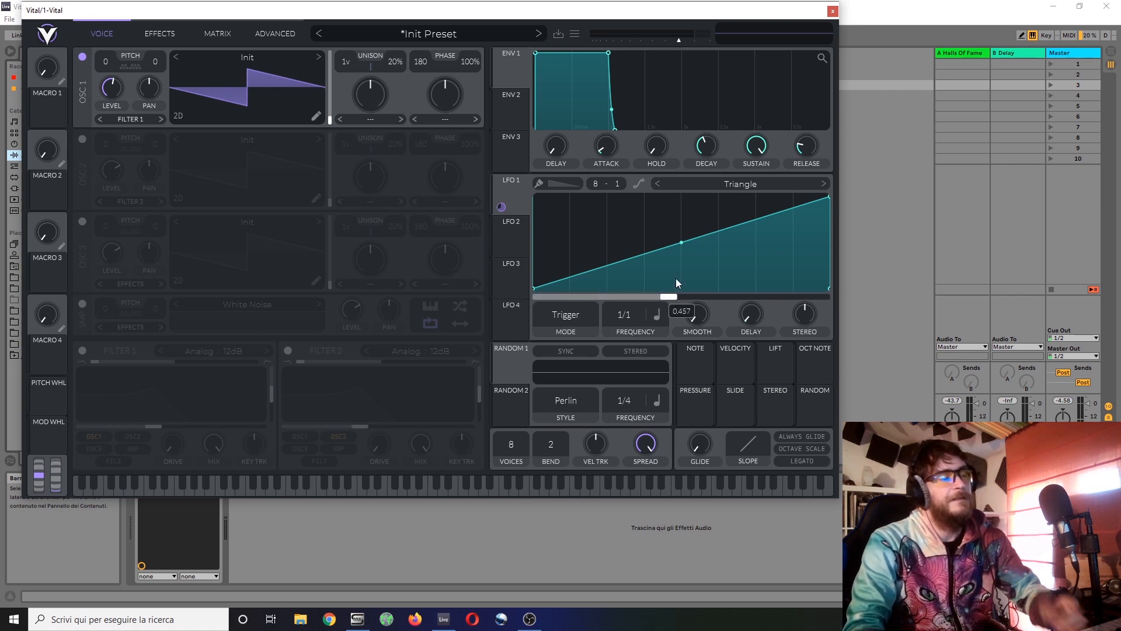
{"action": "left_click_drag", "start_coordinate": [667, 299], "coordinate": [527, 297]}
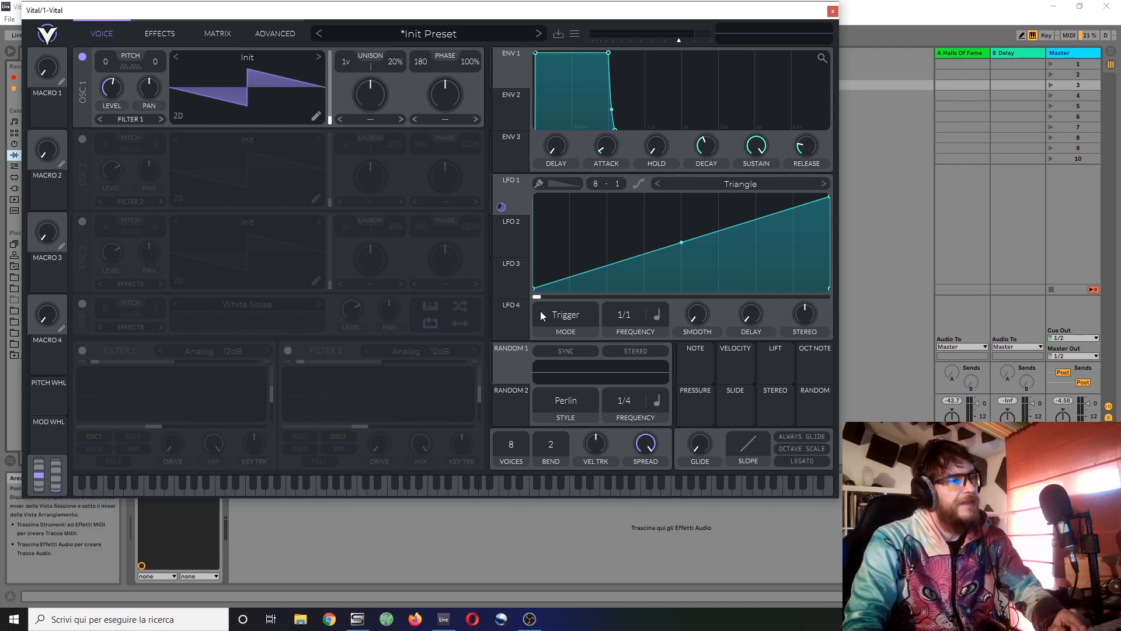
{"action": "left_click", "coordinate": [572, 318]}
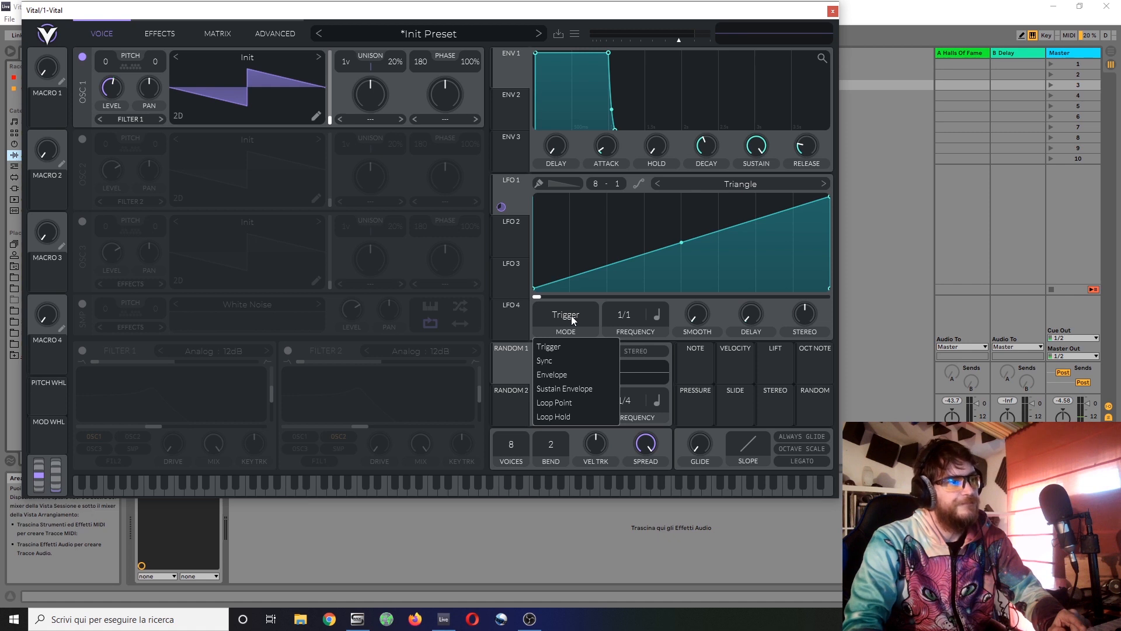
{"action": "left_click", "coordinate": [584, 328]}
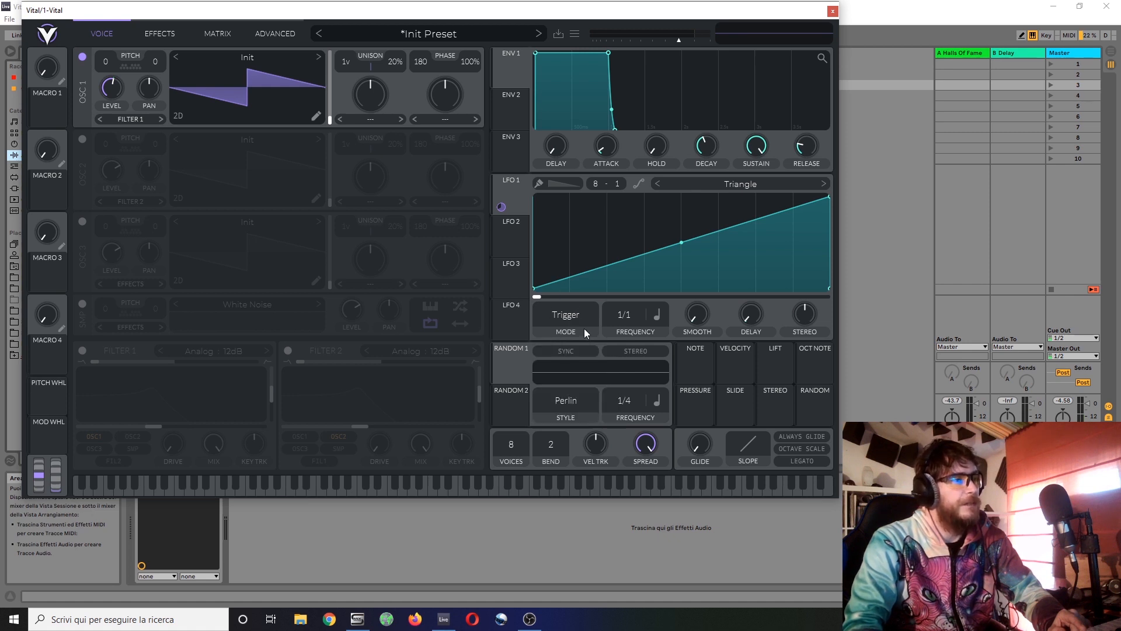
{"action": "left_click", "coordinate": [565, 317]}
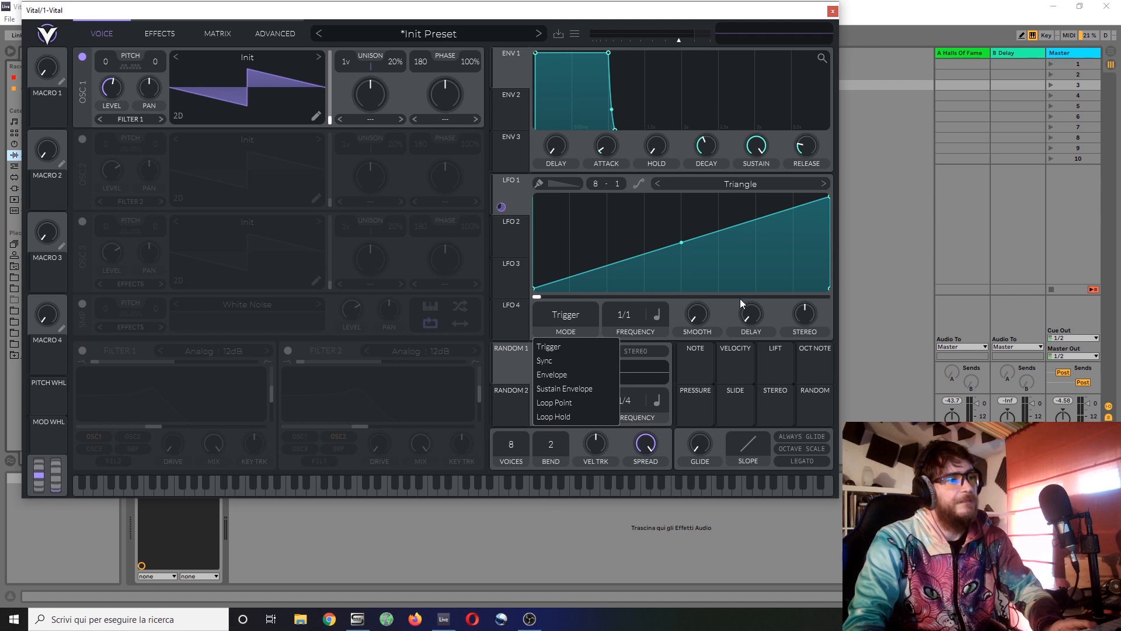
{"action": "left_click", "coordinate": [816, 411]}
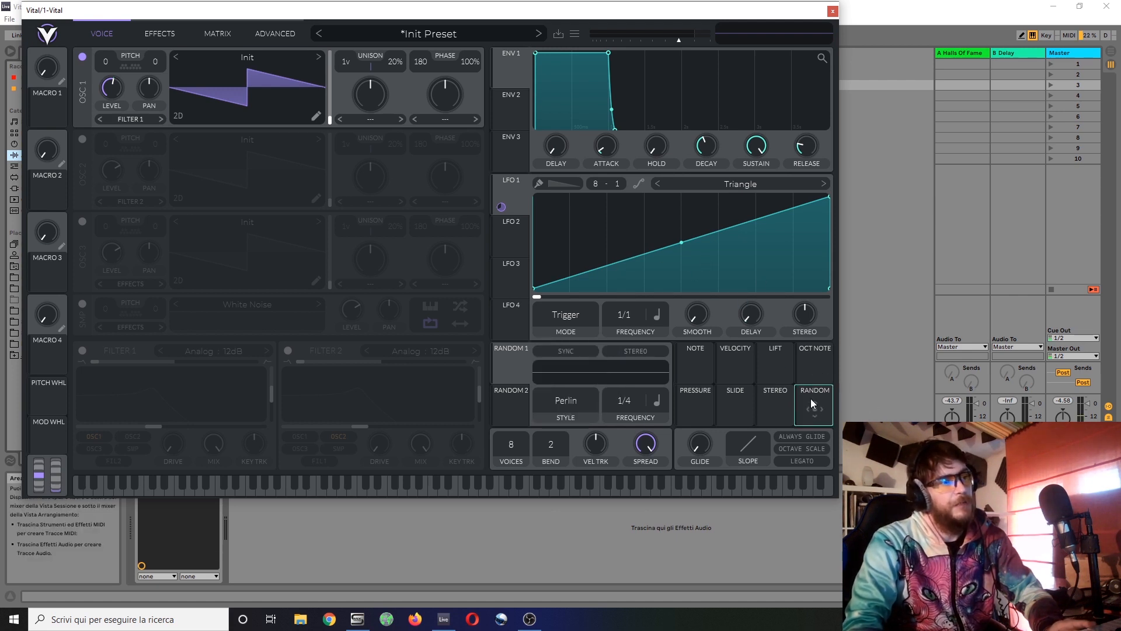
Try the Random source as a modulator of LFO 1's phase, and remove that modulation
{"action": "left_click_drag", "start_coordinate": [811, 398], "coordinate": [670, 292]}
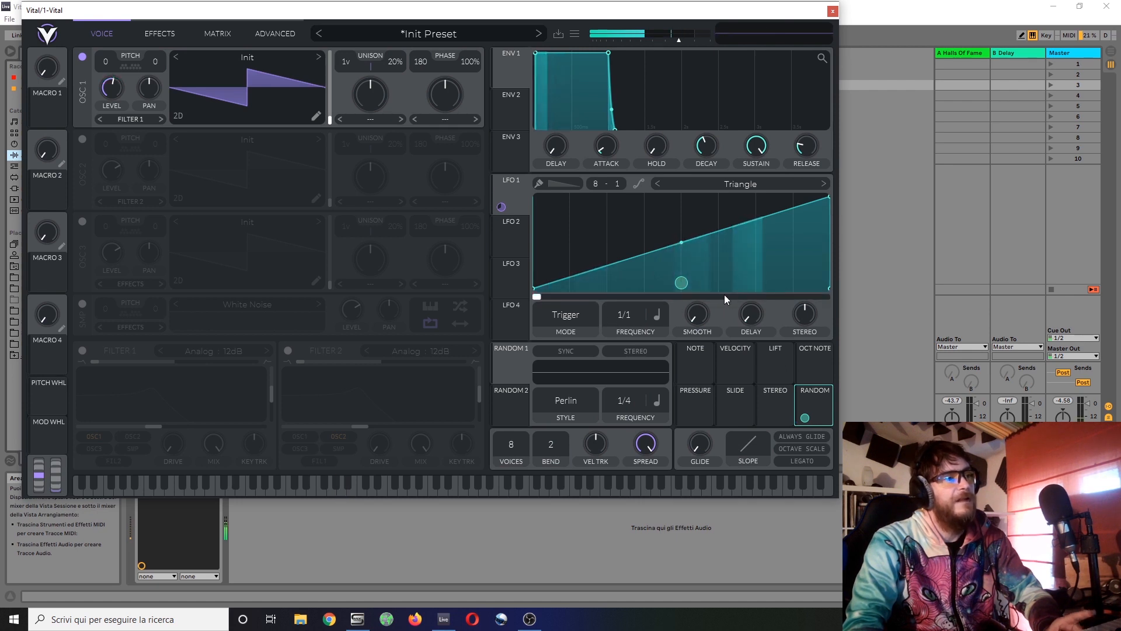
{"action": "right_click", "coordinate": [807, 418]}
{"action": "left_click", "coordinate": [780, 406]}
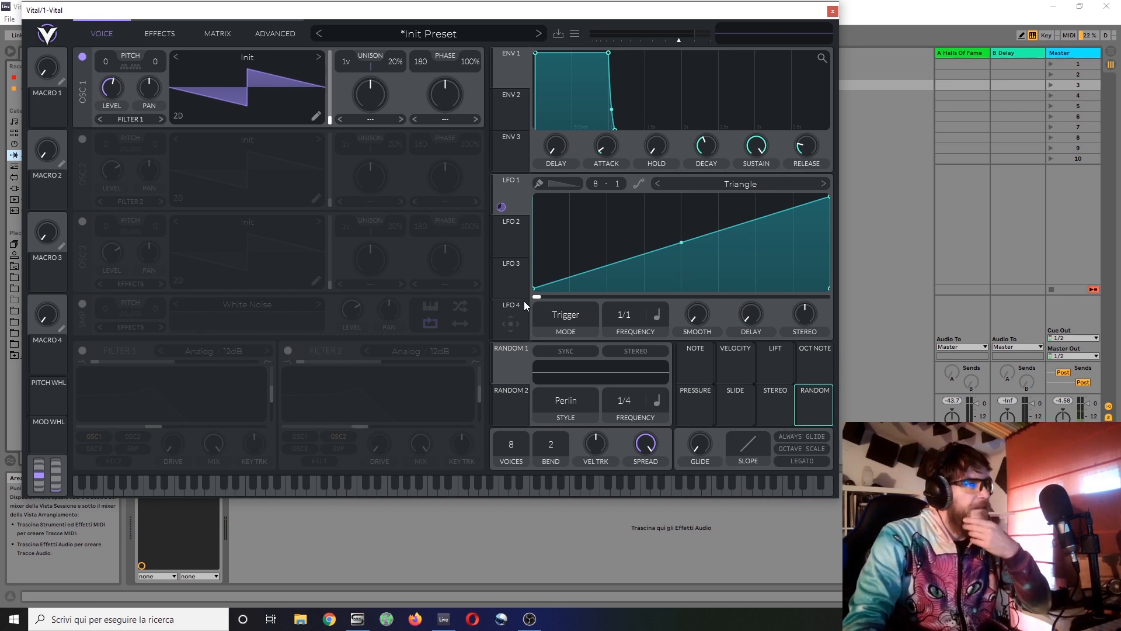
Switch LFO 1 to Envelope mode
{"action": "mouse_move", "coordinate": [533, 299]}
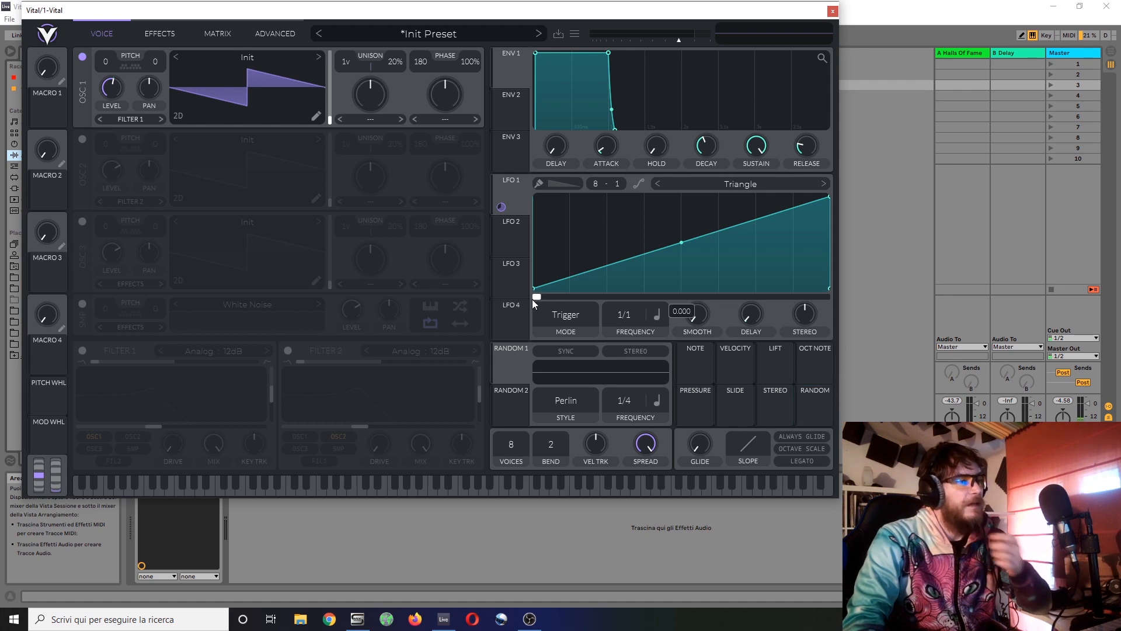
{"action": "left_click", "coordinate": [559, 312]}
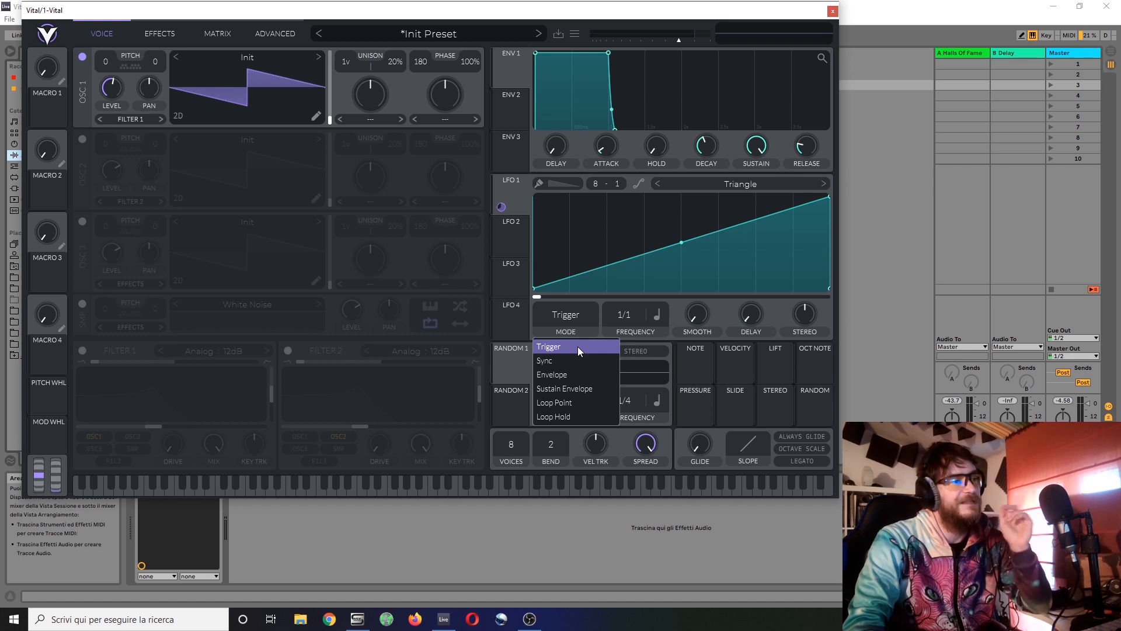
{"action": "left_click", "coordinate": [577, 377]}
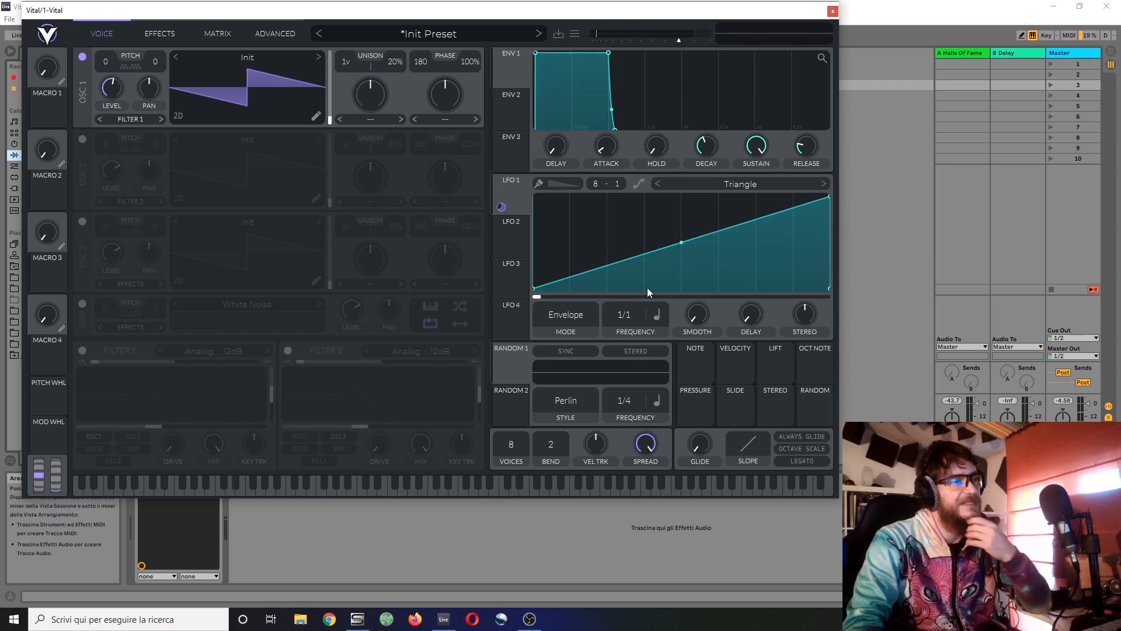
Try LFO 1 in Sustain Envelope mode, moving its phase to the end of the waveform and back to the start
{"action": "left_click", "coordinate": [571, 312]}
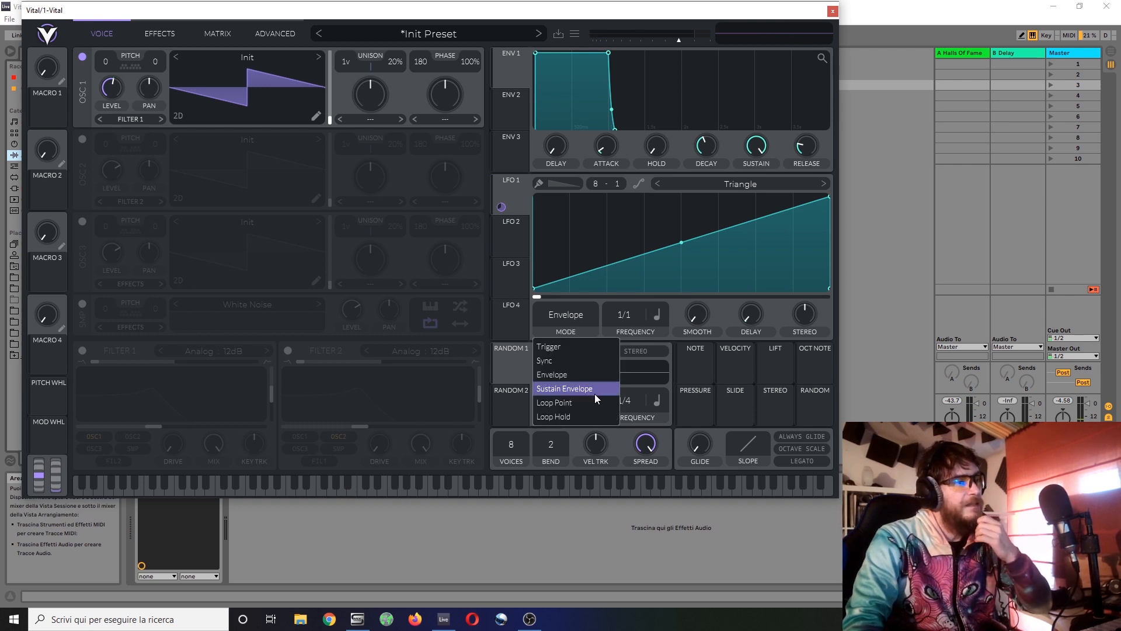
{"action": "left_click", "coordinate": [593, 391]}
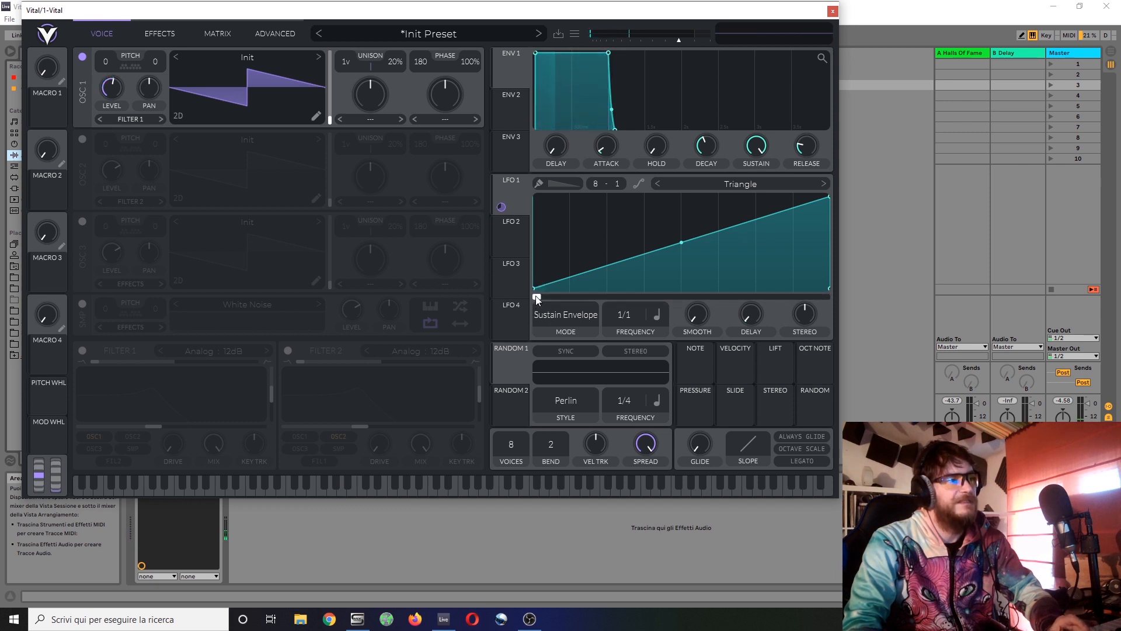
{"action": "left_click_drag", "start_coordinate": [537, 297], "coordinate": [849, 275]}
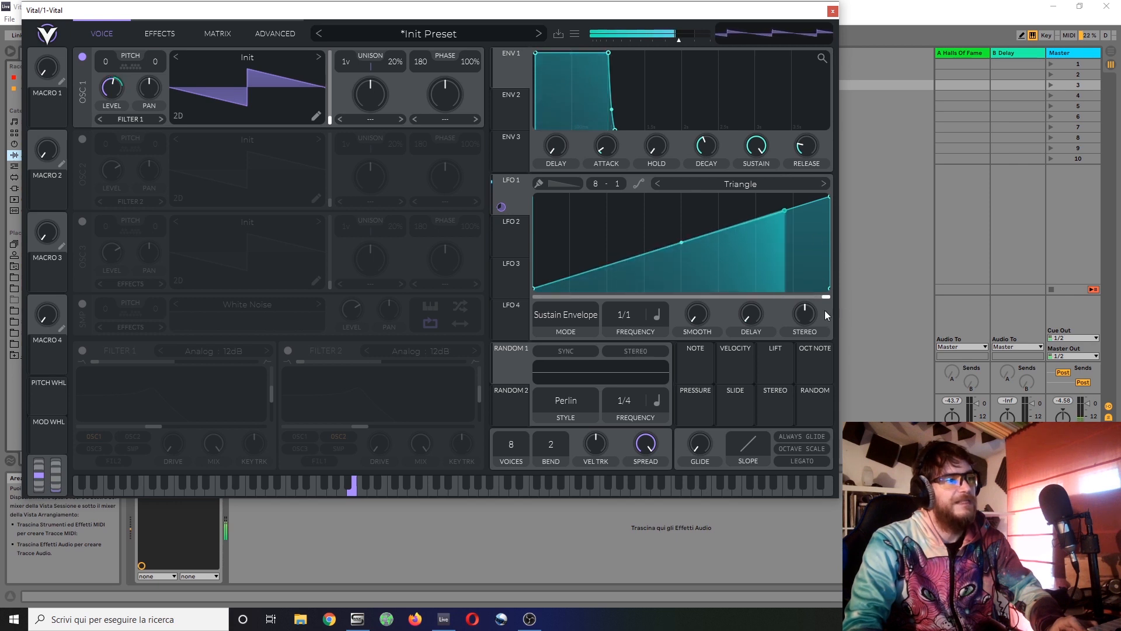
{"action": "mouse_move", "coordinate": [826, 297]}
{"action": "left_mouse_down"}
{"action": "mouse_move", "coordinate": [685, 310]}
{"action": "mouse_move", "coordinate": [569, 300]}
{"action": "mouse_move", "coordinate": [798, 296]}
{"action": "mouse_move", "coordinate": [526, 300]}
{"action": "mouse_move", "coordinate": [829, 298]}
{"action": "mouse_move", "coordinate": [537, 324]}
{"action": "left_mouse_up"}
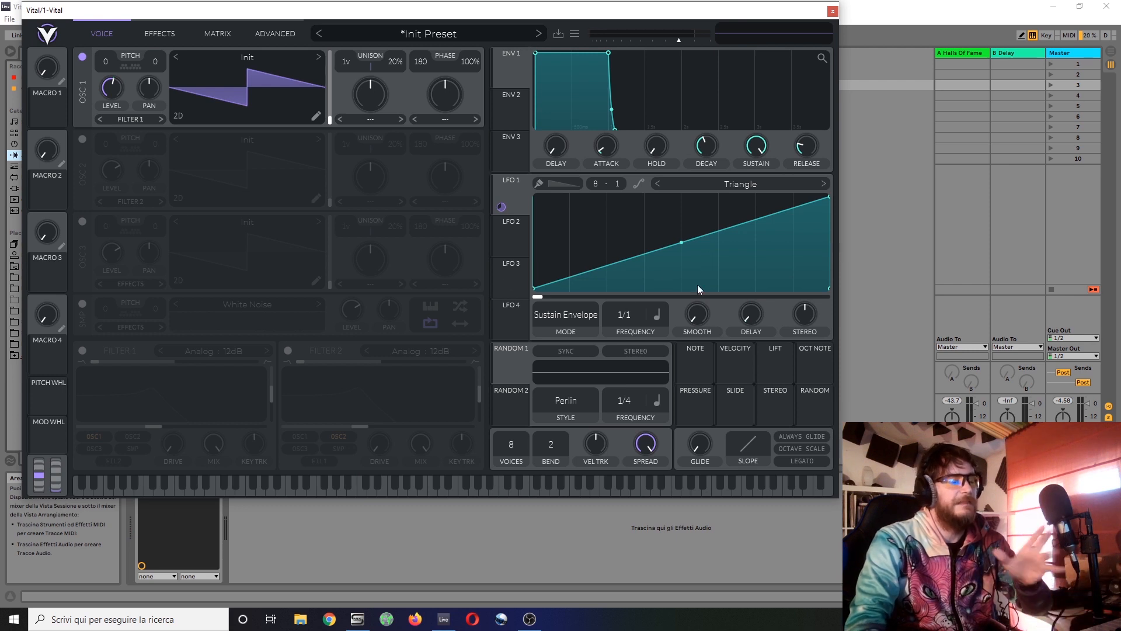
Try LFO 1 in Loop Point mode and set its phase to the start of the waveform
{"action": "left_click", "coordinate": [584, 314]}
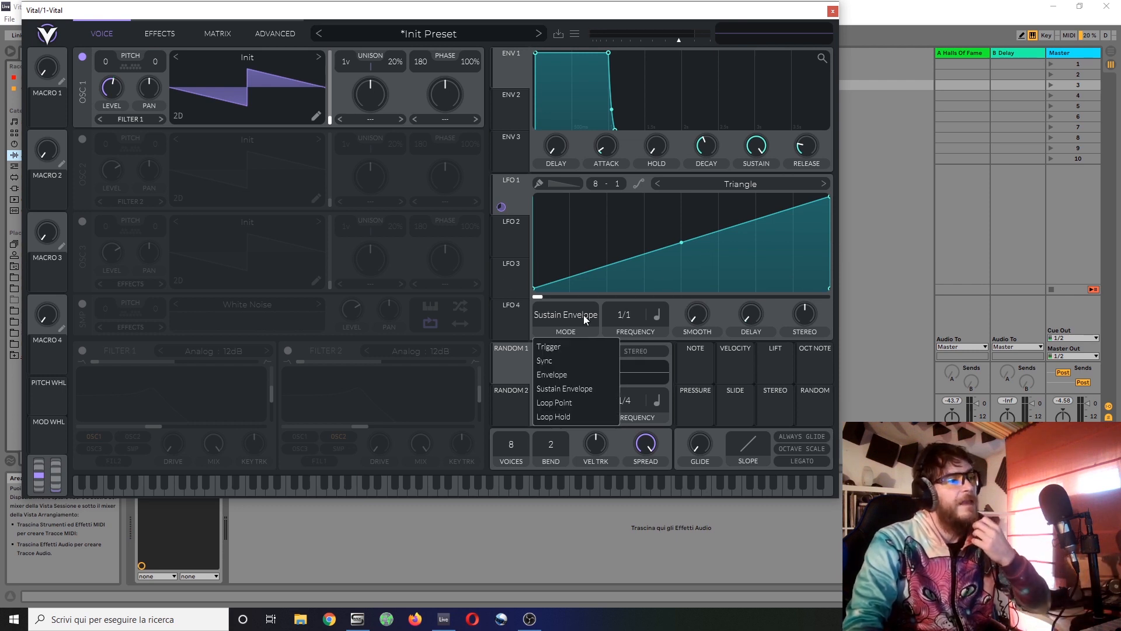
{"action": "left_click", "coordinate": [575, 401]}
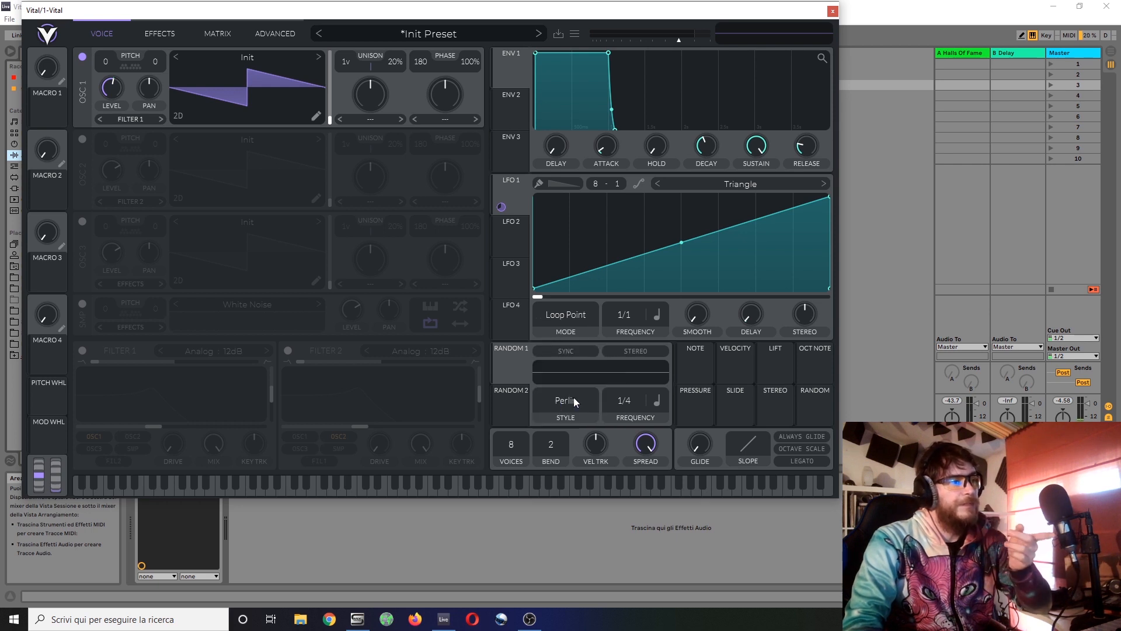
{"action": "mouse_move", "coordinate": [537, 299]}
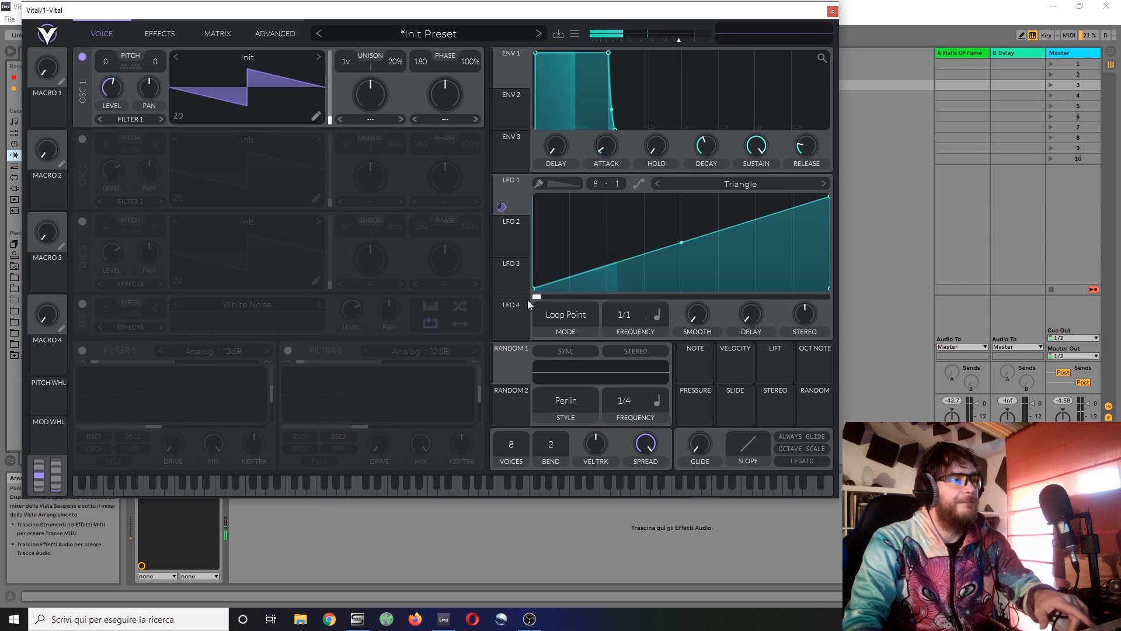
{"action": "mouse_move", "coordinate": [537, 299]}
{"action": "left_mouse_down"}
{"action": "mouse_move", "coordinate": [805, 295]}
{"action": "mouse_move", "coordinate": [658, 327]}
{"action": "mouse_move", "coordinate": [642, 293]}
{"action": "mouse_move", "coordinate": [503, 310]}
{"action": "left_mouse_up"}
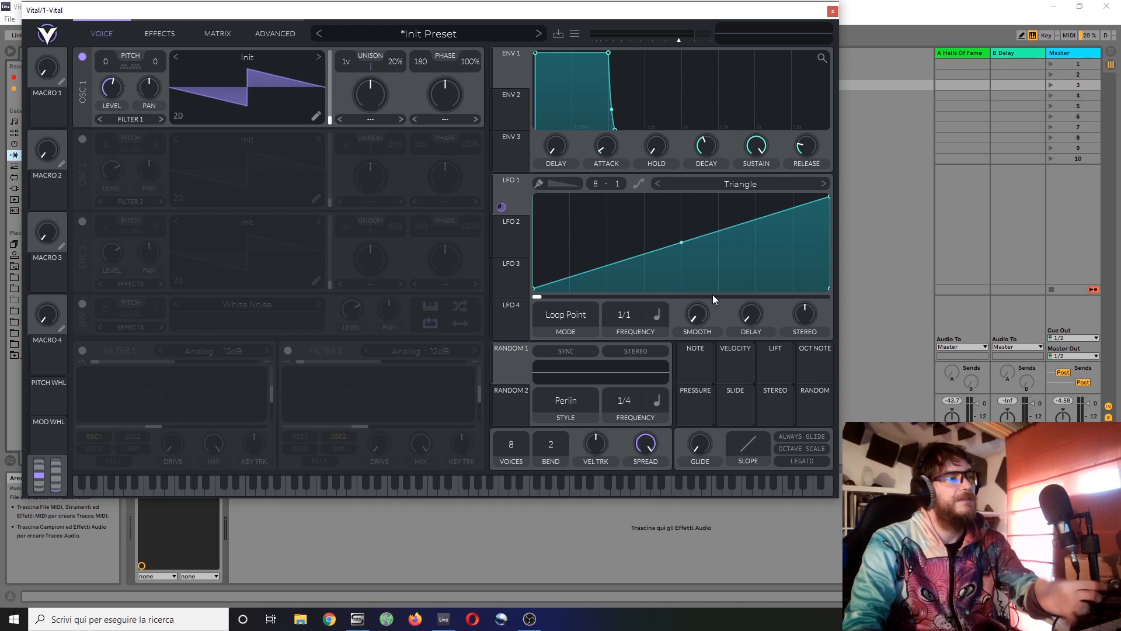
Try LFO 1 in Loop Hold mode, moving its phase to about a quarter of the waveform and back to the start
{"action": "left_click", "coordinate": [566, 318]}
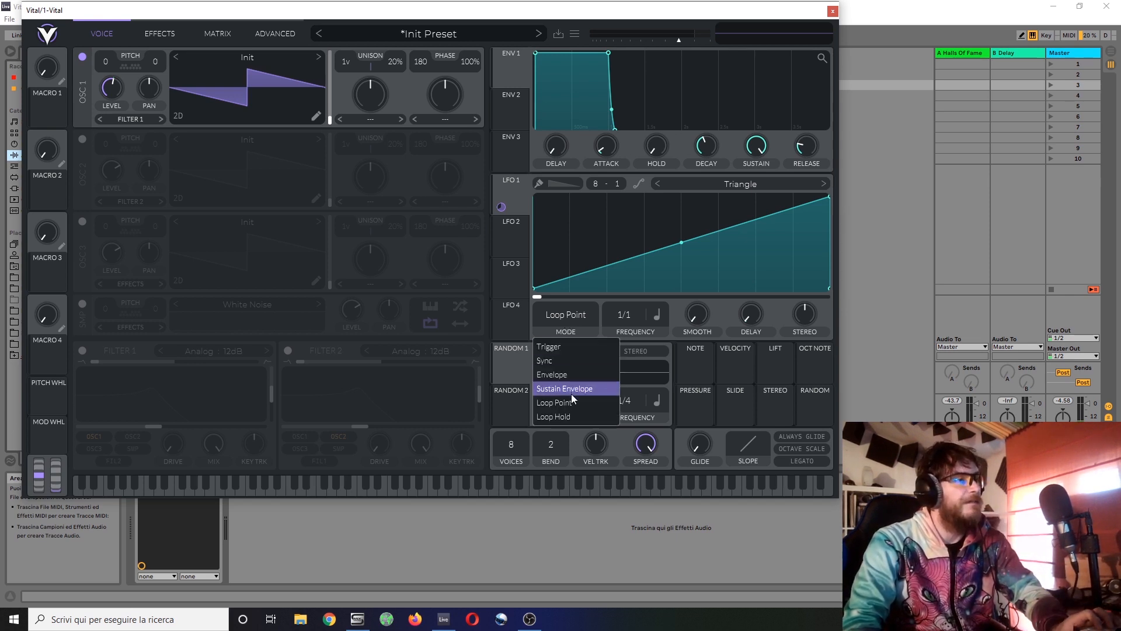
{"action": "left_click", "coordinate": [570, 413]}
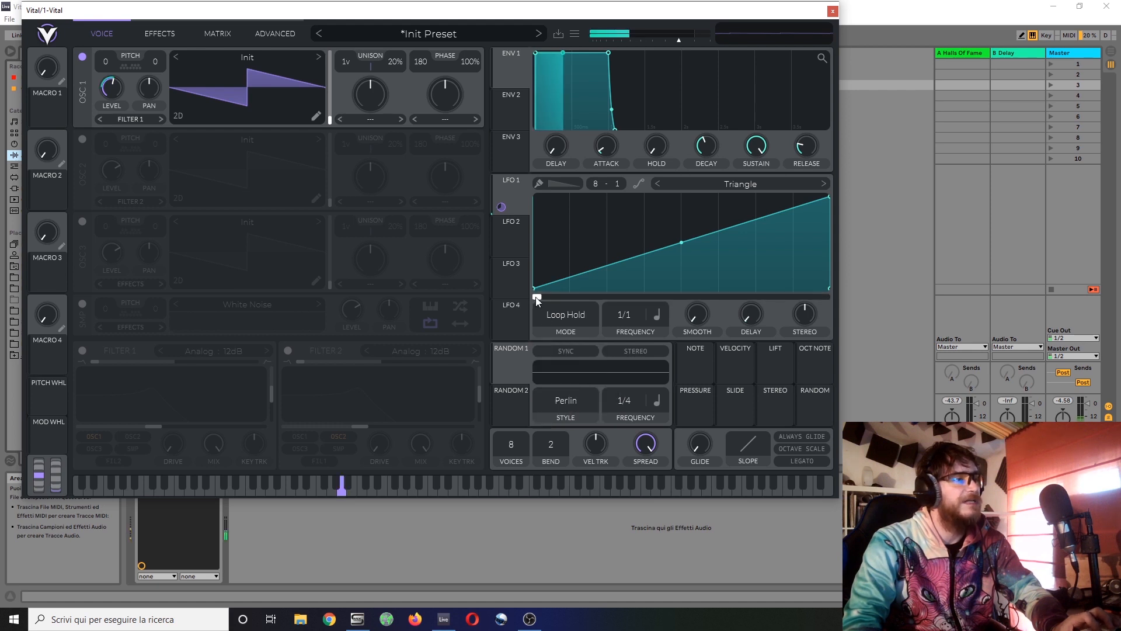
{"action": "mouse_move", "coordinate": [541, 298]}
{"action": "left_click_drag", "start_coordinate": [543, 297], "coordinate": [601, 295]}
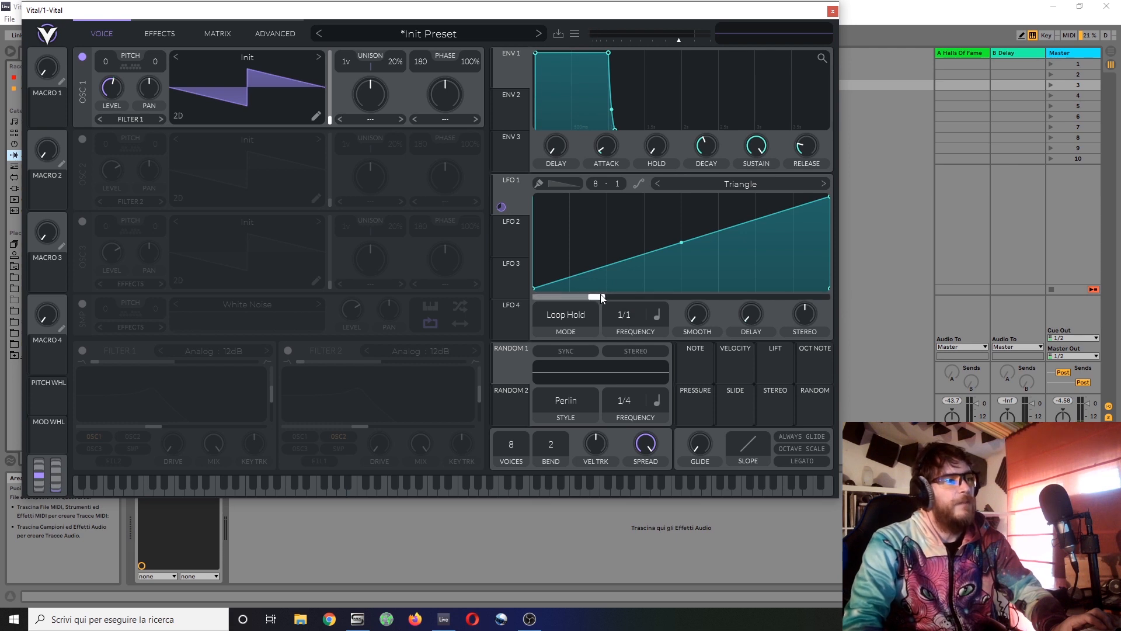
{"action": "left_click_drag", "start_coordinate": [605, 296], "coordinate": [509, 327]}
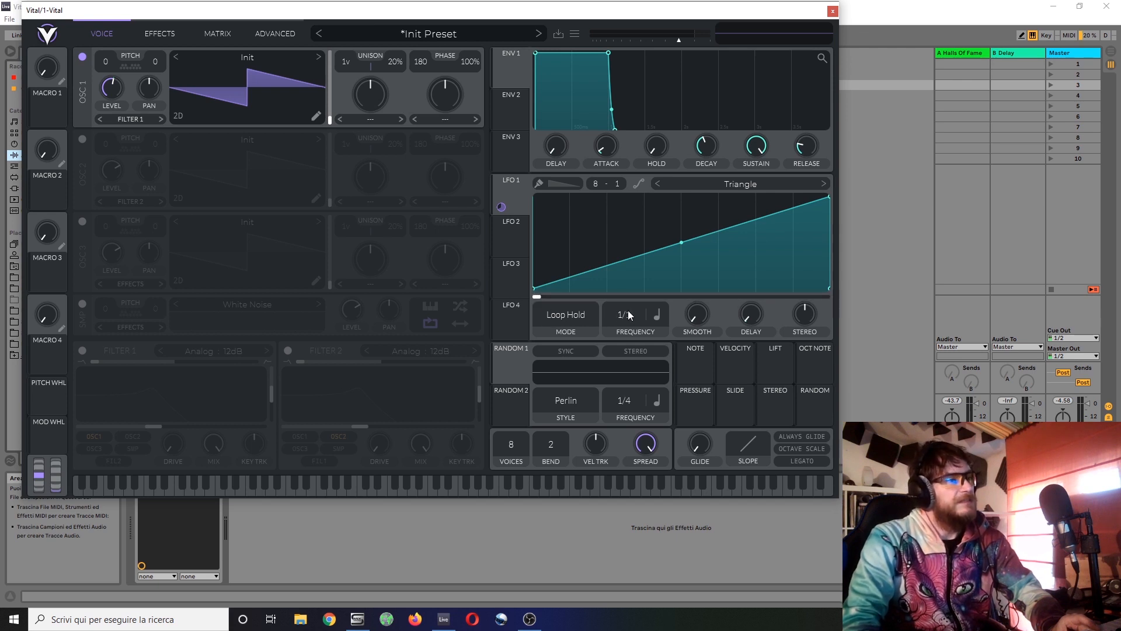
Set LFO 1's frequency to Freeze and advance its phase in stages to about three quarters of the waveform
{"action": "scroll", "coordinate": [627, 312], "scroll_direction": "down", "scroll_amount": 8}
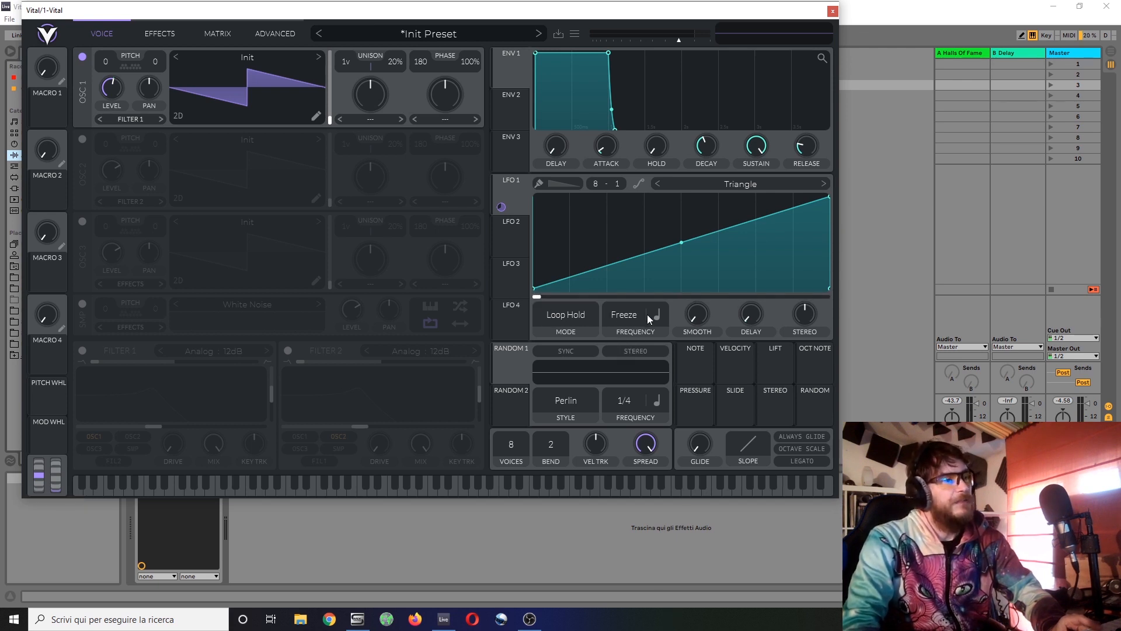
{"action": "left_click_drag", "start_coordinate": [534, 297], "coordinate": [574, 304]}
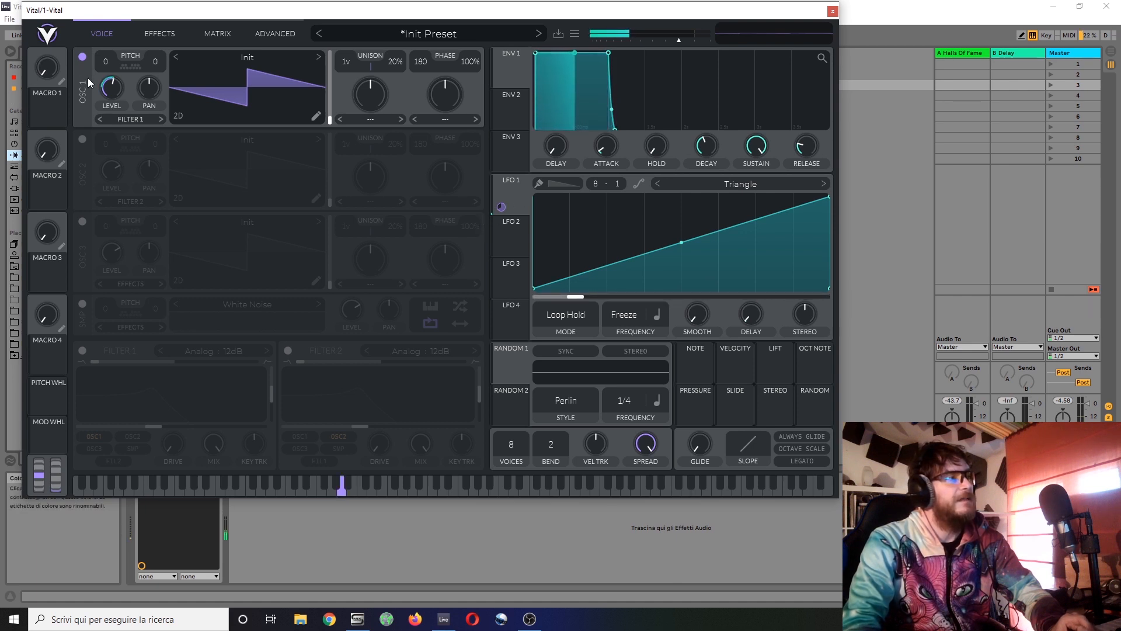
{"action": "left_click_drag", "start_coordinate": [575, 297], "coordinate": [783, 274]}
{"action": "mouse_move", "coordinate": [501, 206]}
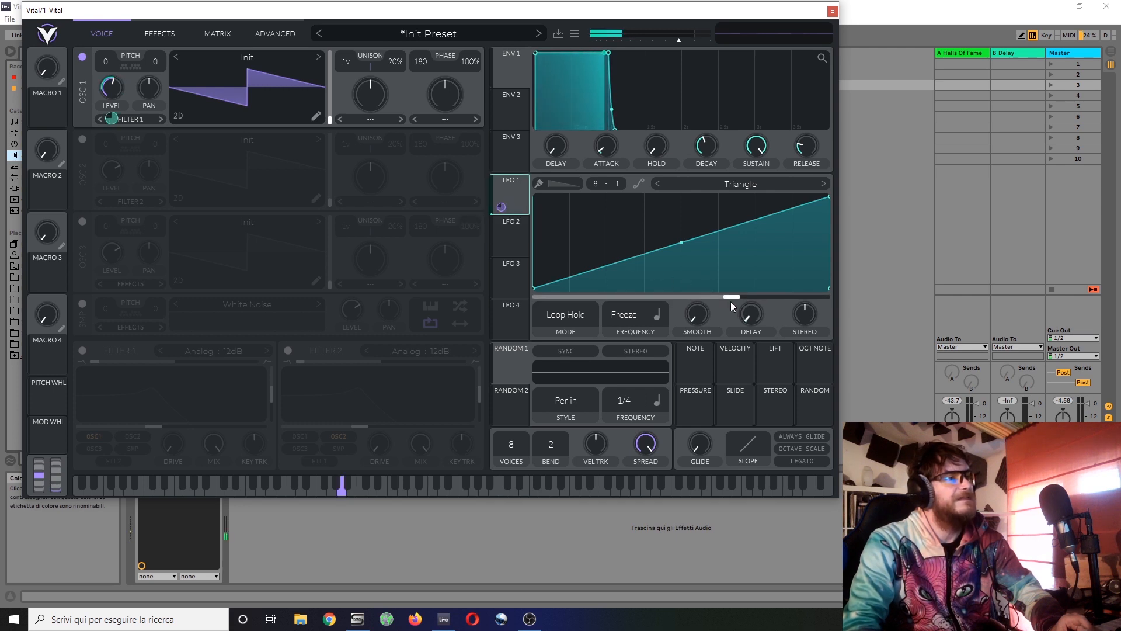
{"action": "left_click_drag", "start_coordinate": [731, 297], "coordinate": [772, 279]}
{"action": "mouse_move", "coordinate": [514, 201]}
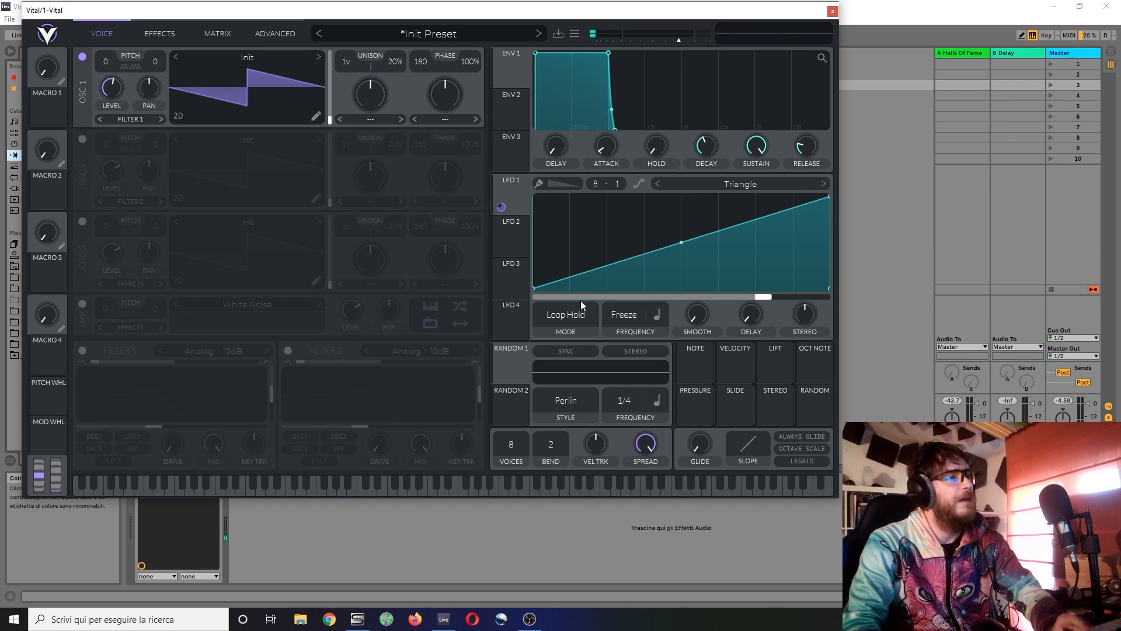
Set LFO 1 to Trigger mode and move its phase to a little past the middle of the waveform
{"action": "left_click", "coordinate": [582, 315]}
{"action": "left_click", "coordinate": [551, 348]}
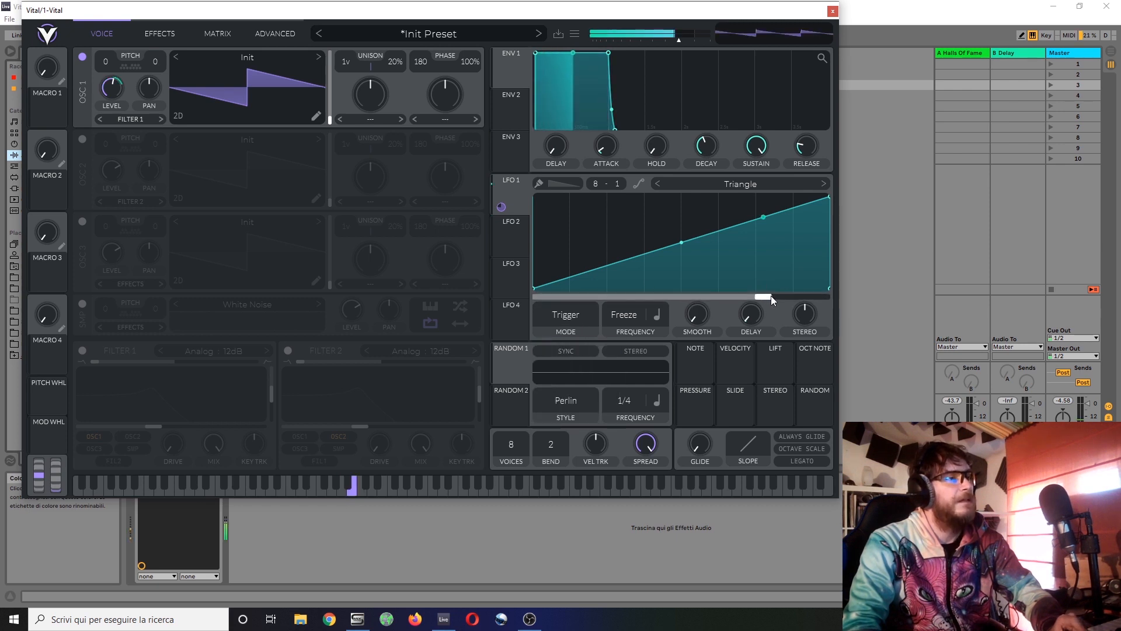
{"action": "mouse_move", "coordinate": [768, 296]}
{"action": "left_mouse_down"}
{"action": "mouse_move", "coordinate": [724, 303]}
{"action": "mouse_move", "coordinate": [822, 285]}
{"action": "mouse_move", "coordinate": [573, 297]}
{"action": "mouse_move", "coordinate": [725, 282]}
{"action": "left_mouse_up"}
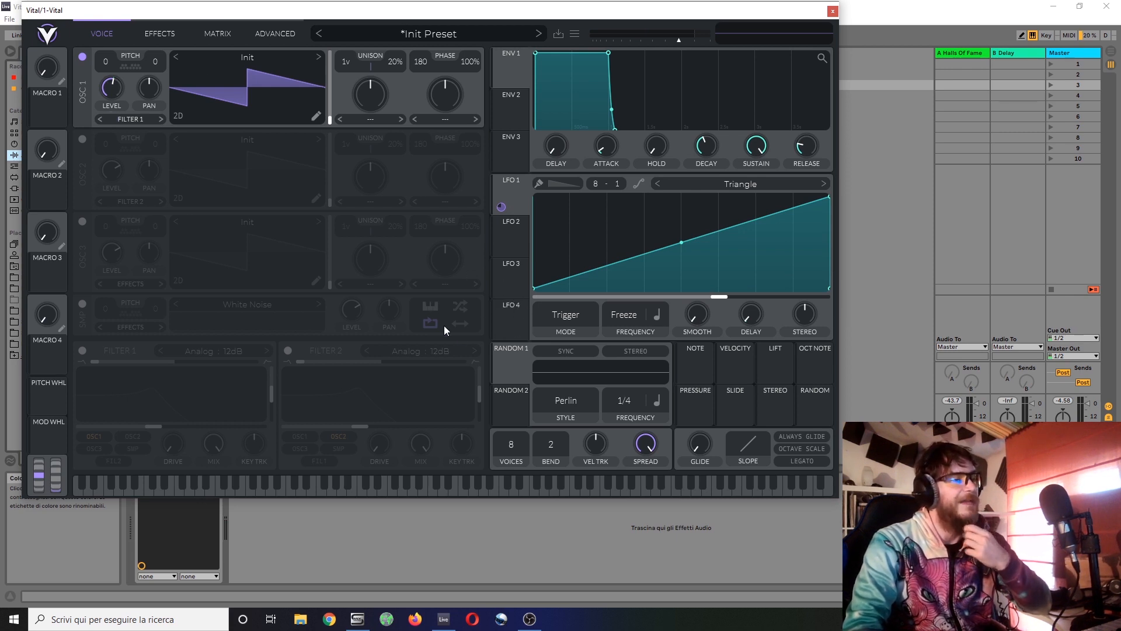
Try LFO 4 as a modulator of OSC 1's wavetable frame, and remove that modulation
{"action": "left_click_drag", "start_coordinate": [513, 328], "coordinate": [321, 96]}
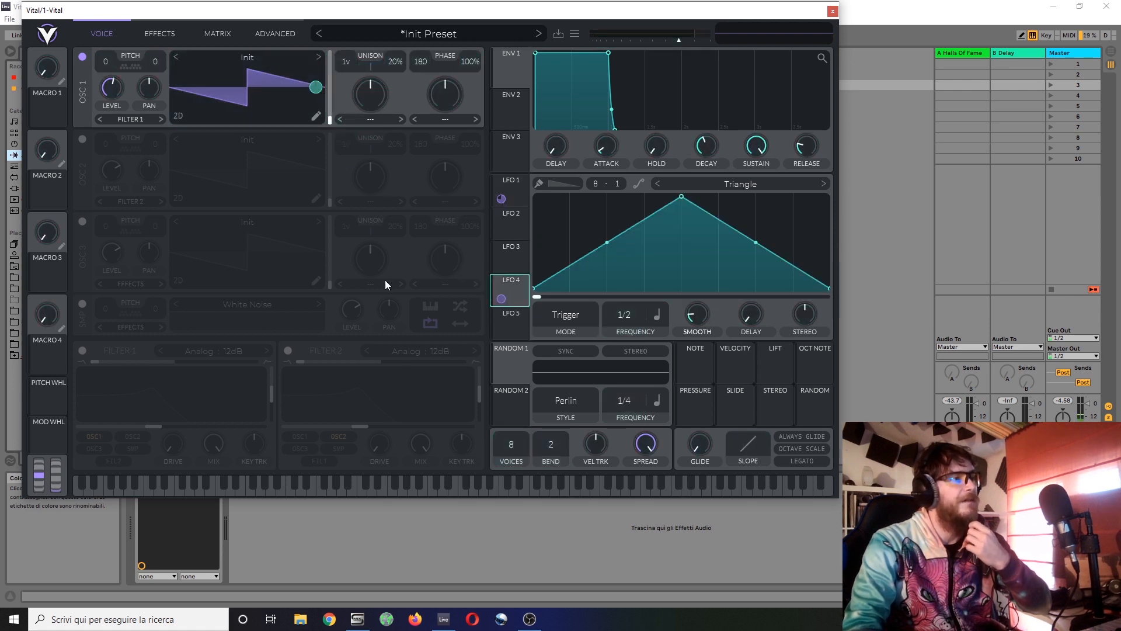
{"action": "right_click", "coordinate": [506, 295]}
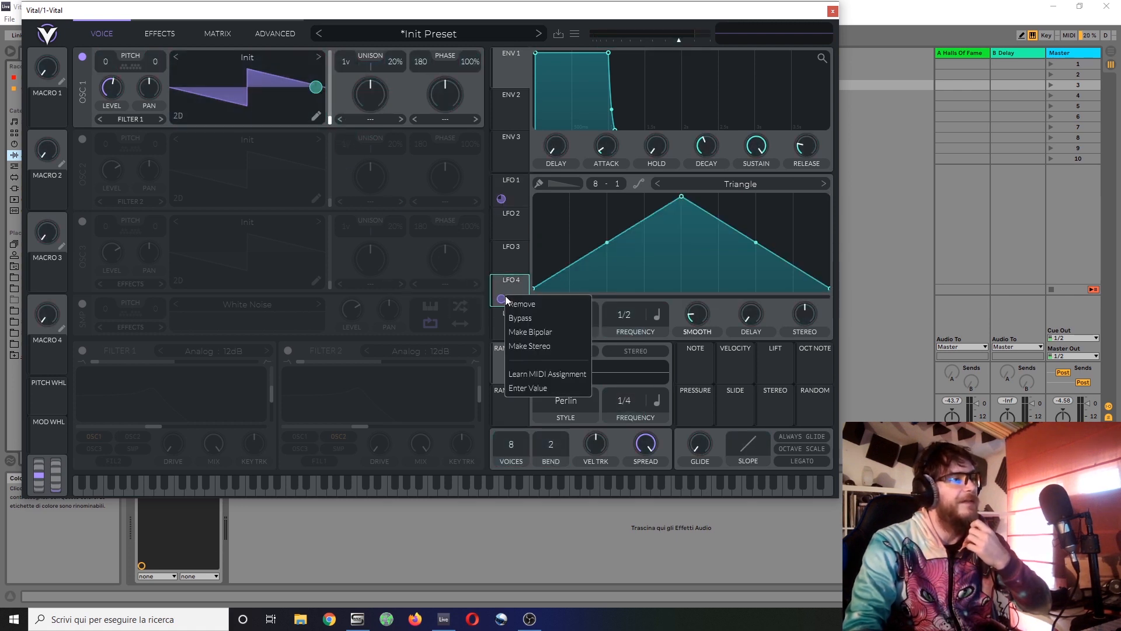
{"action": "left_click", "coordinate": [532, 302]}
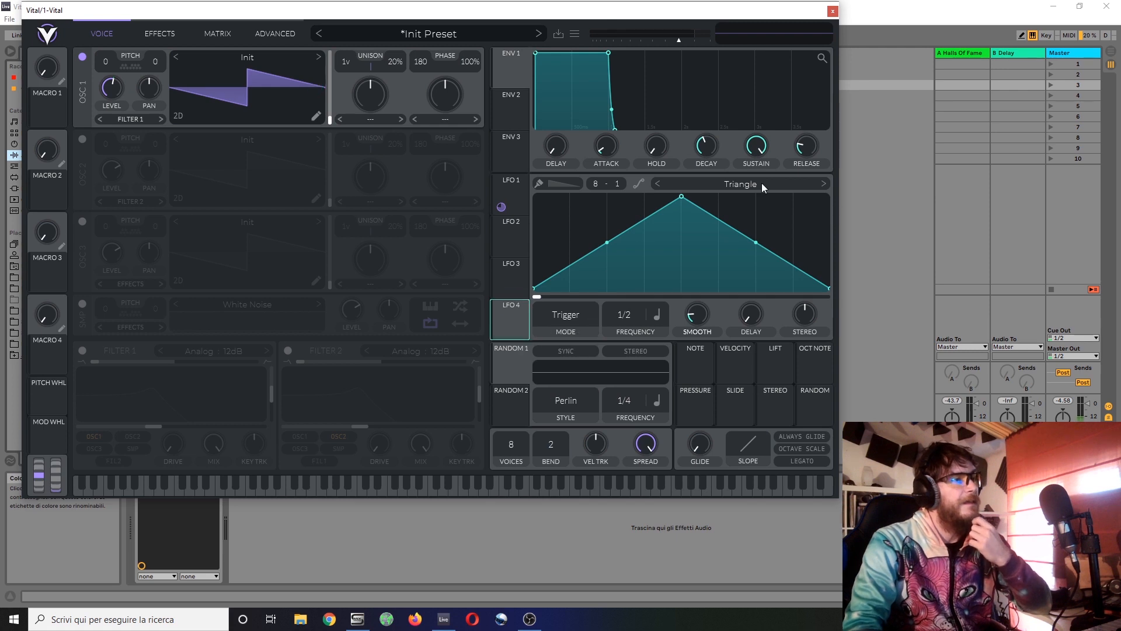
Go back to LFO 1 and return its phase to the start of the waveform
{"action": "left_click", "coordinate": [521, 190]}
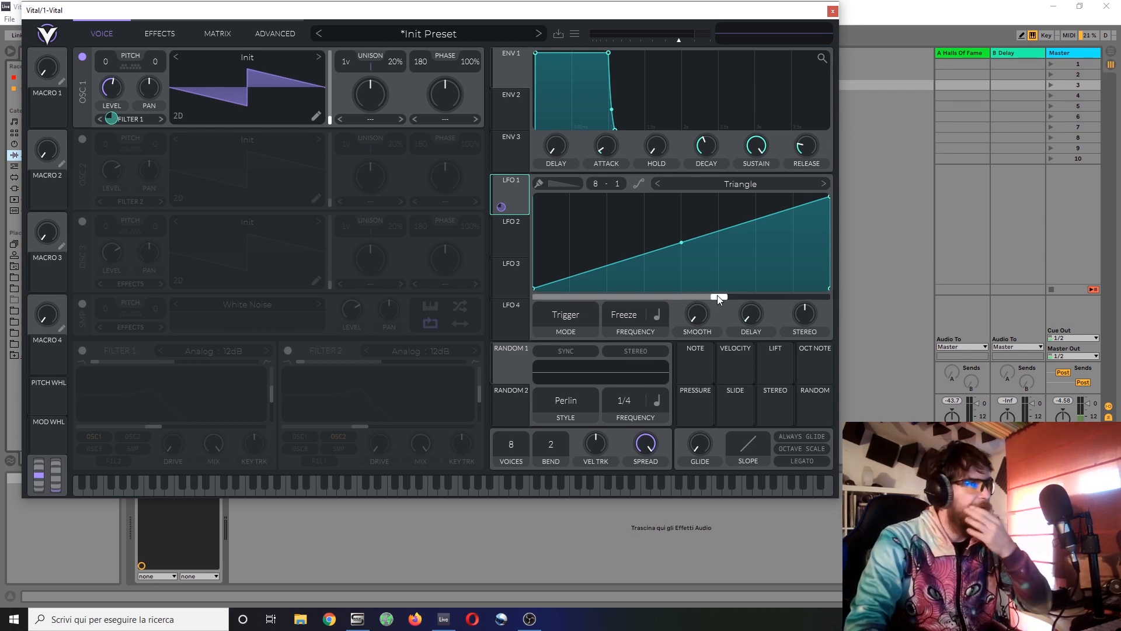
{"action": "left_click_drag", "start_coordinate": [717, 296], "coordinate": [537, 297]}
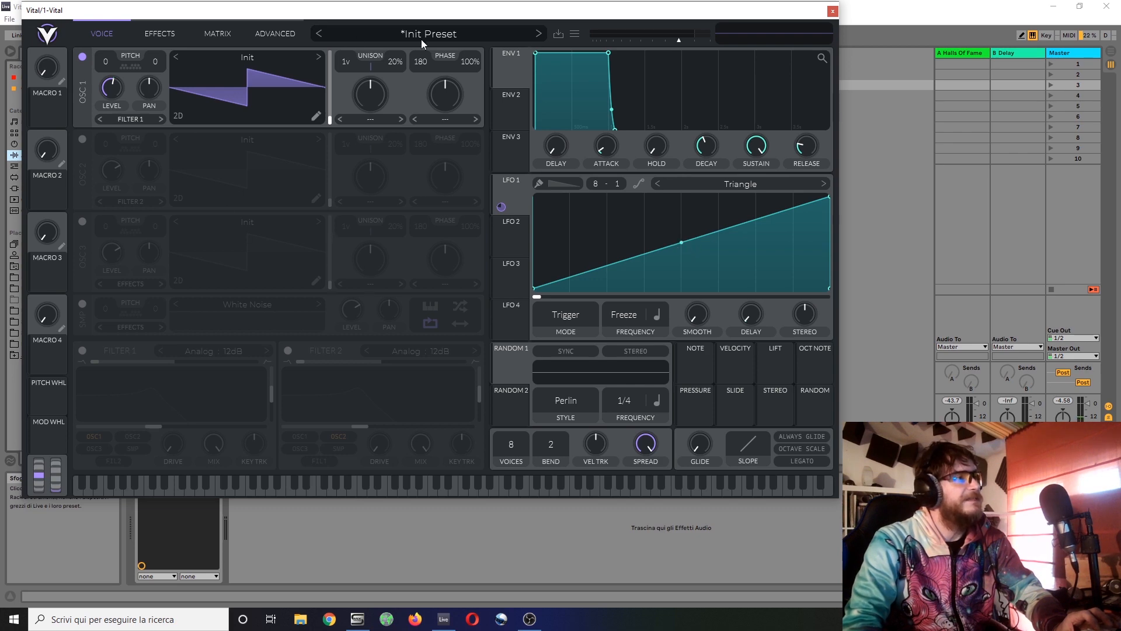
Load the BuzzingBells preset from the preset browser sorted by newest date, and return to the voice controls
{"action": "left_click", "coordinate": [457, 35]}
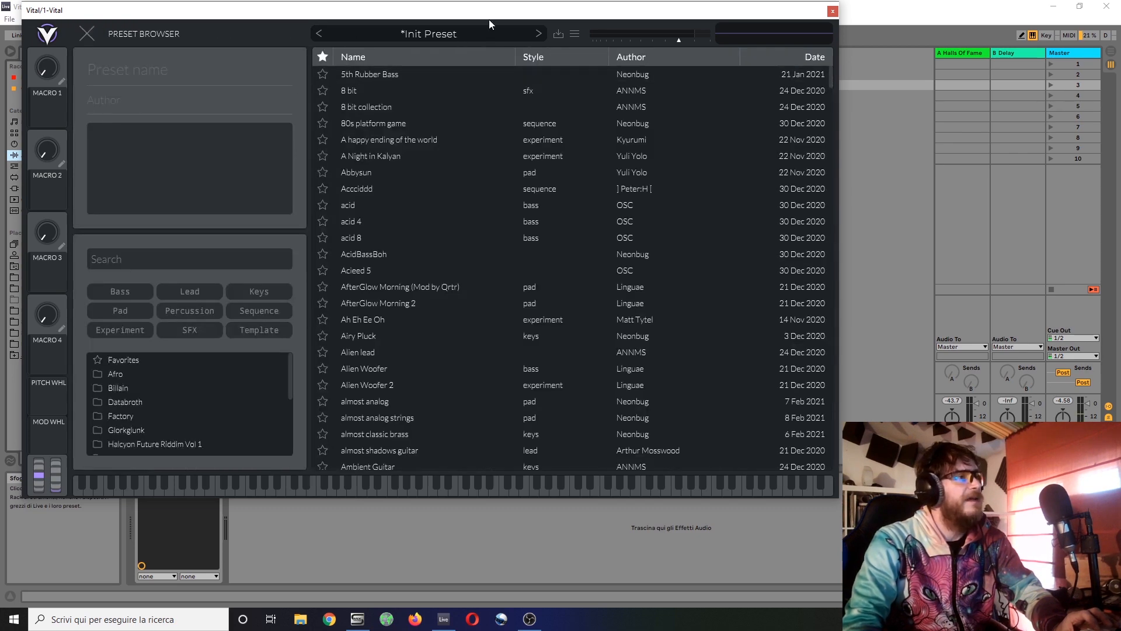
{"action": "left_click", "coordinate": [816, 56]}
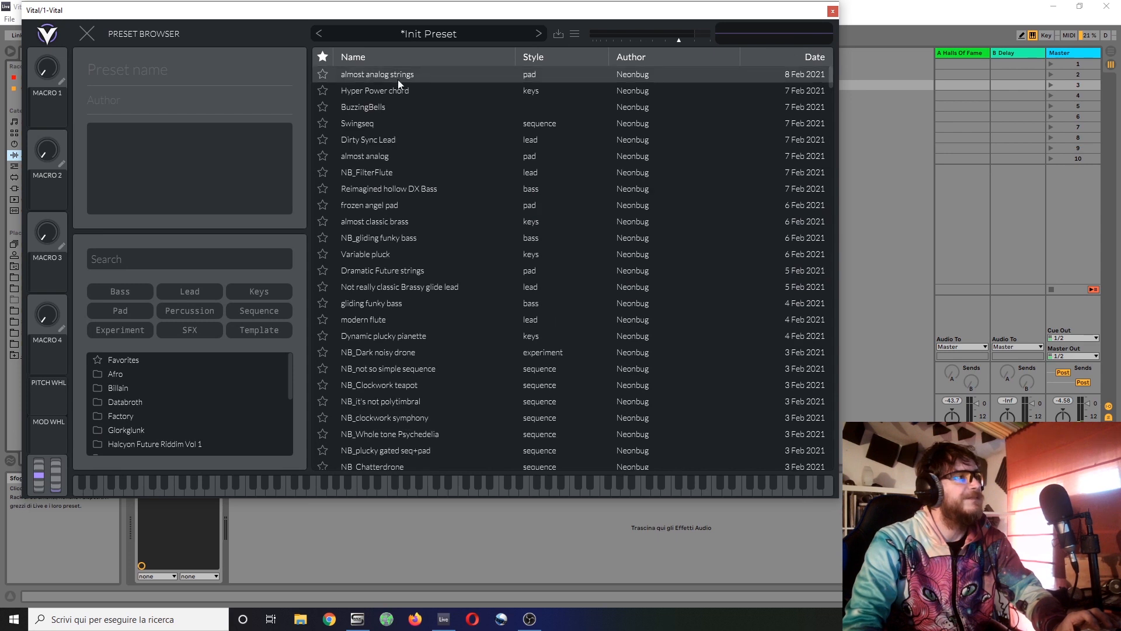
{"action": "left_click", "coordinate": [384, 106]}
{"action": "left_click", "coordinate": [95, 36]}
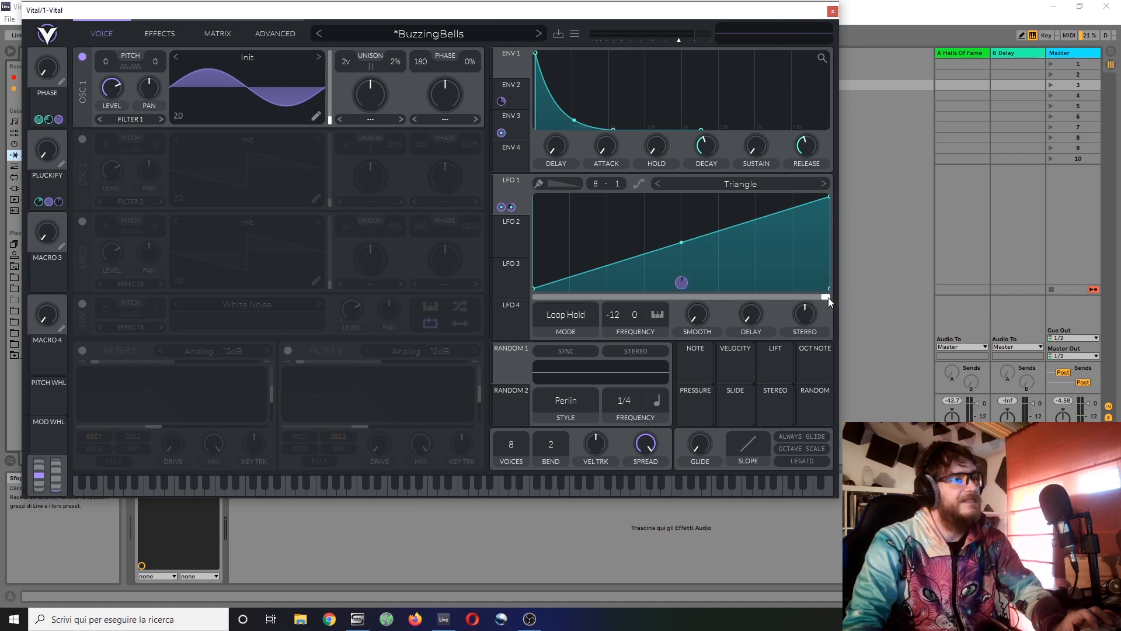
Audition BuzzingBells with test notes and examine the amounts of LFO 1's Osc 1 Phase and Osc 1 Level modulations in the matrix
{"action": "key", "text": "h"}
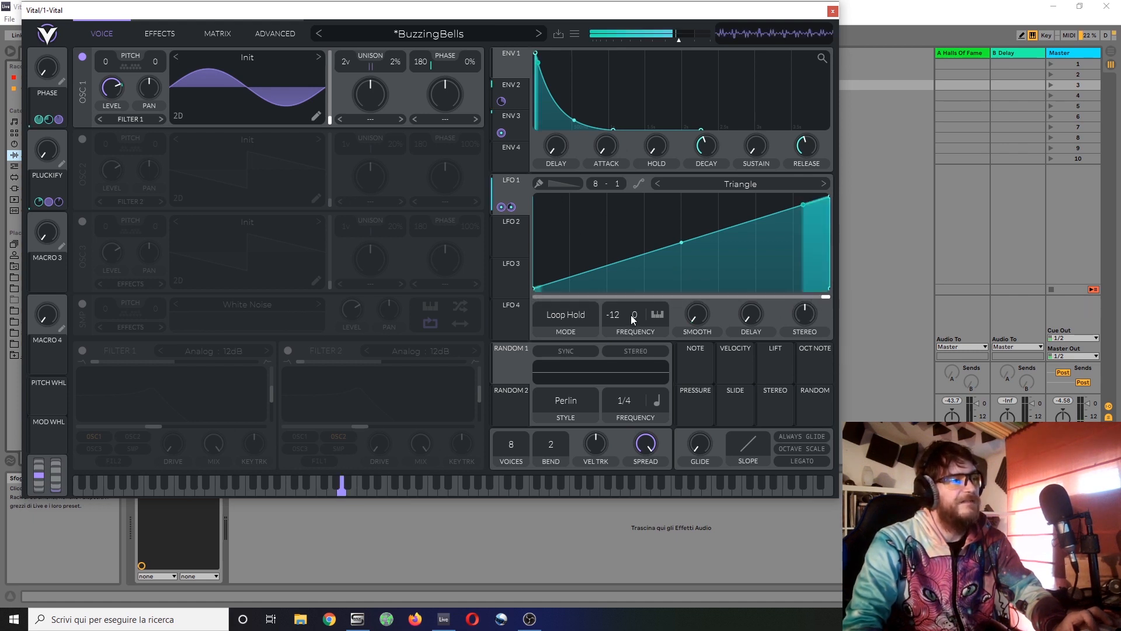
{"action": "key", "text": "l"}
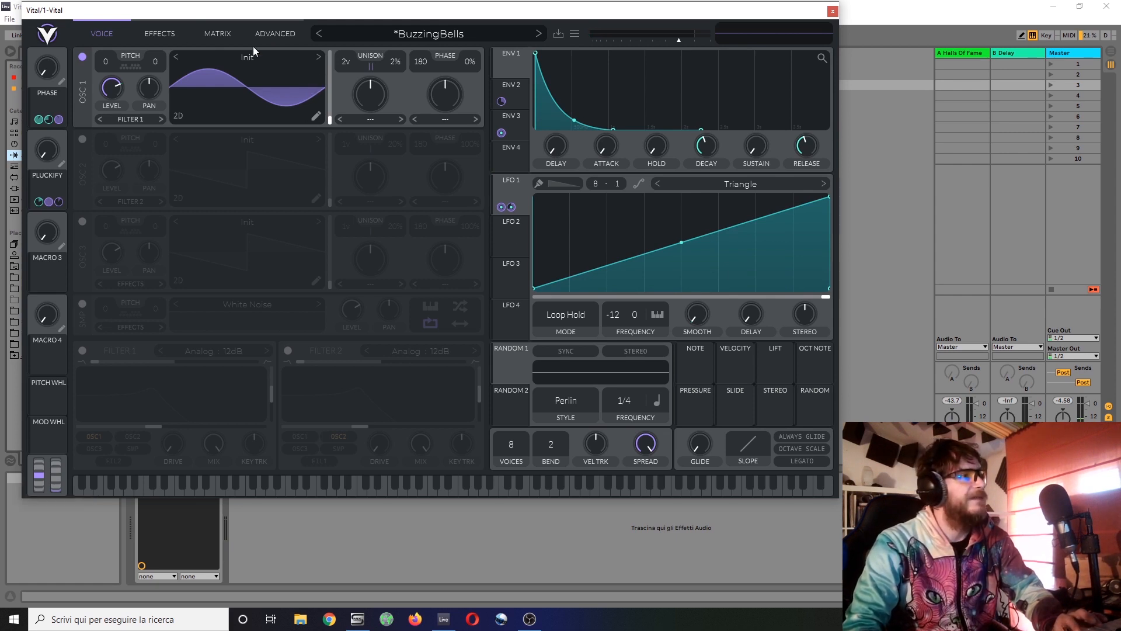
{"action": "left_click", "coordinate": [220, 32]}
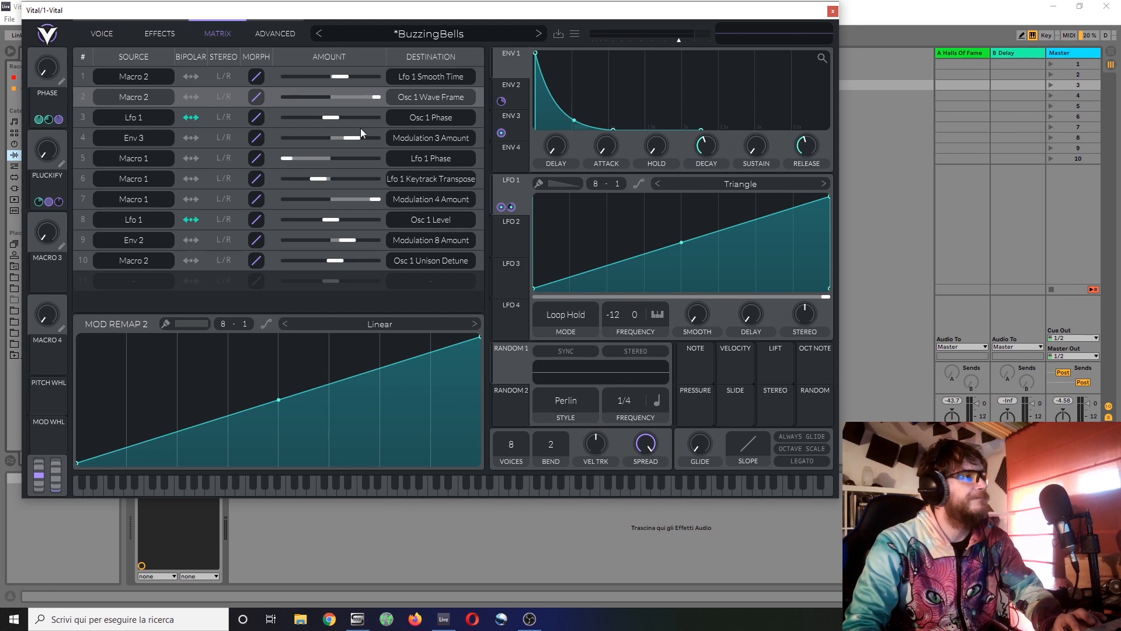
{"action": "mouse_move", "coordinate": [334, 120]}
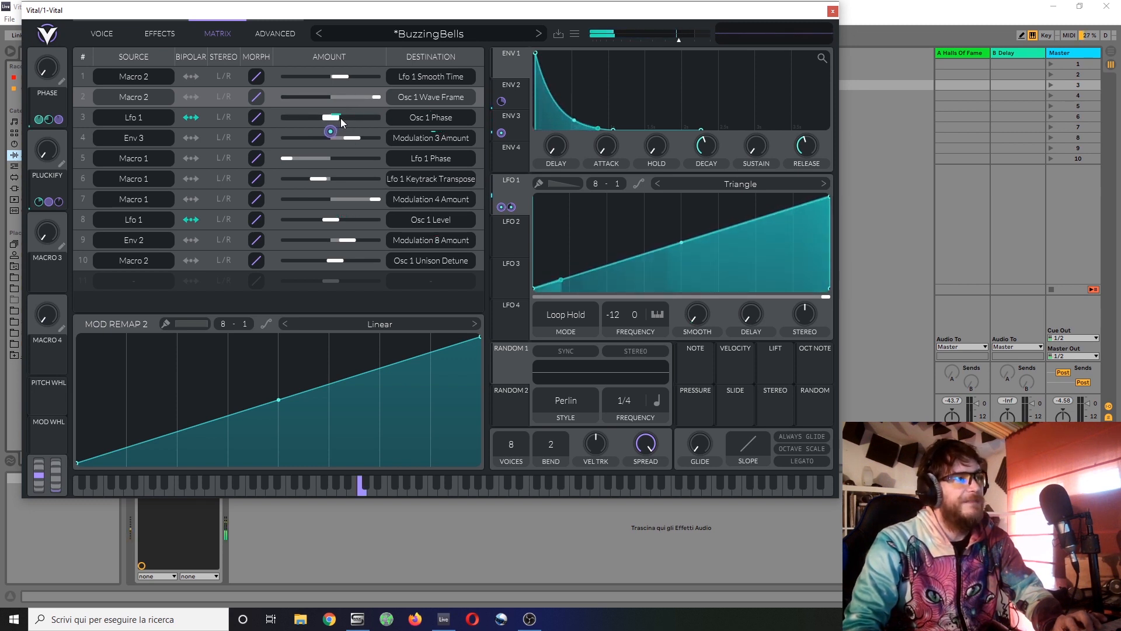
{"action": "mouse_move", "coordinate": [320, 174]}
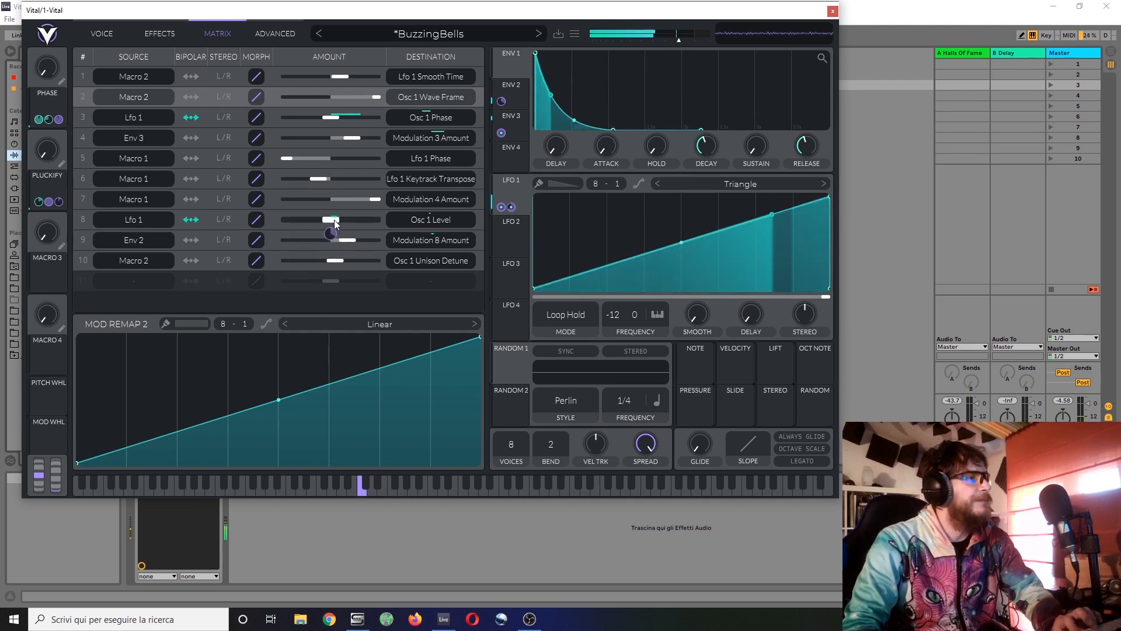
{"action": "mouse_move", "coordinate": [333, 235]}
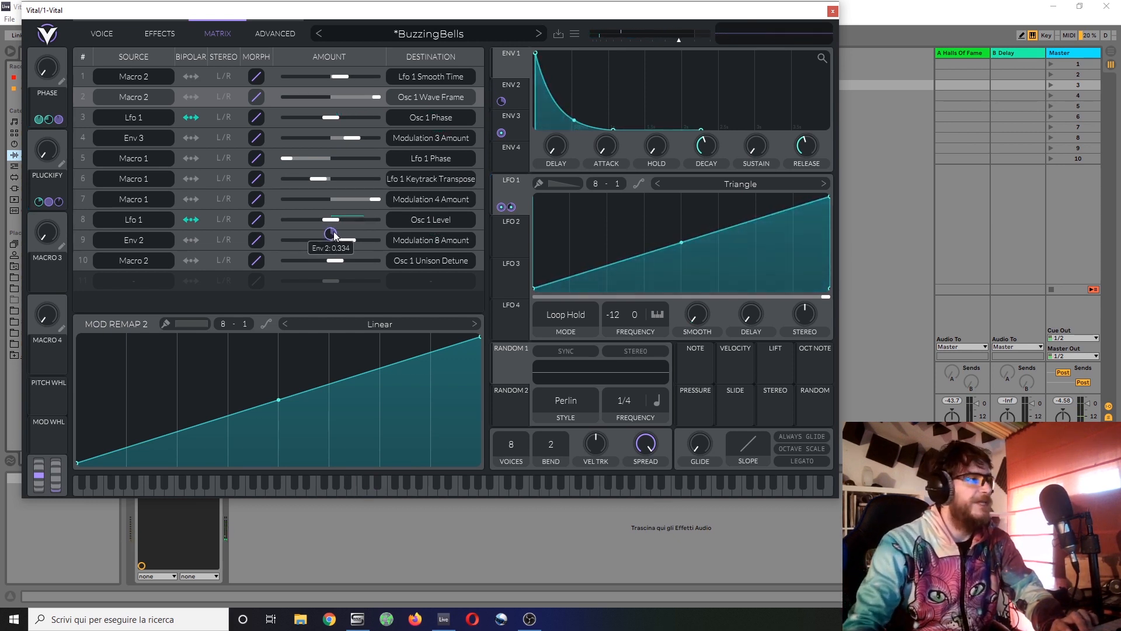
Inspect the remap curves of LFO 1's Osc 1 Level and Osc 1 Phase modulations, plus the macro assignments and LFO smoothing
{"action": "left_click", "coordinate": [262, 221]}
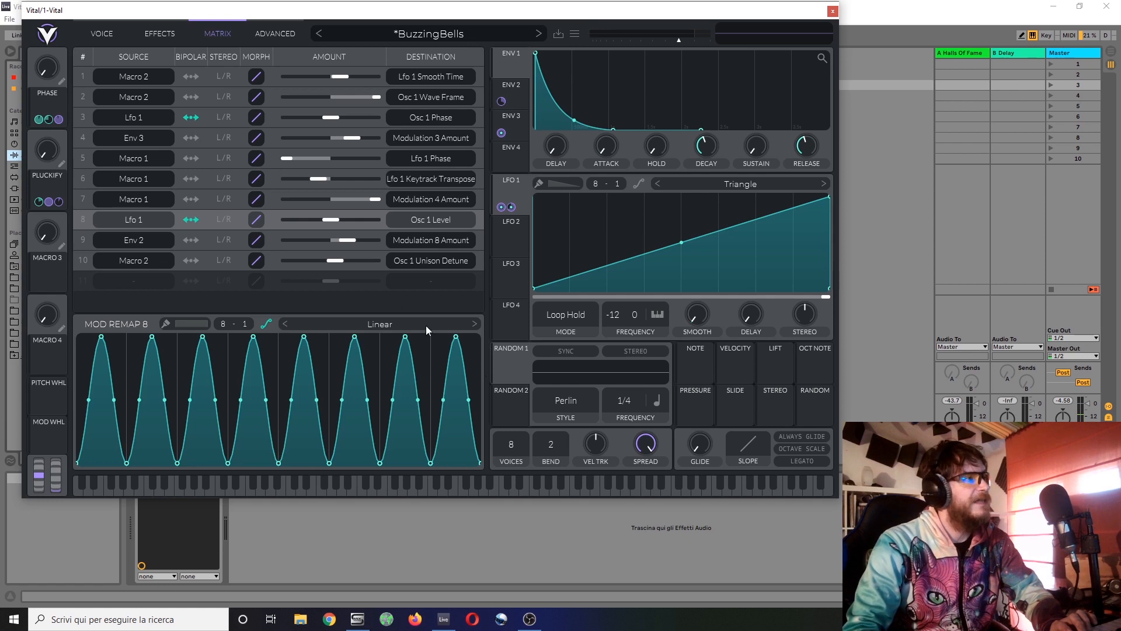
{"action": "left_click", "coordinate": [255, 117]}
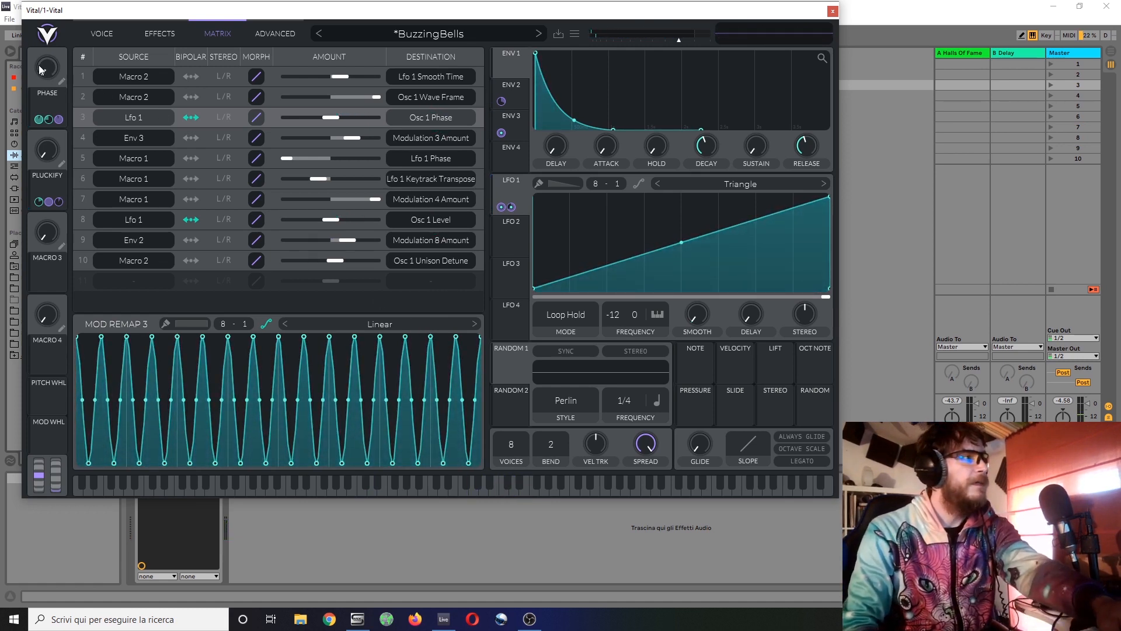
{"action": "mouse_move", "coordinate": [39, 120]}
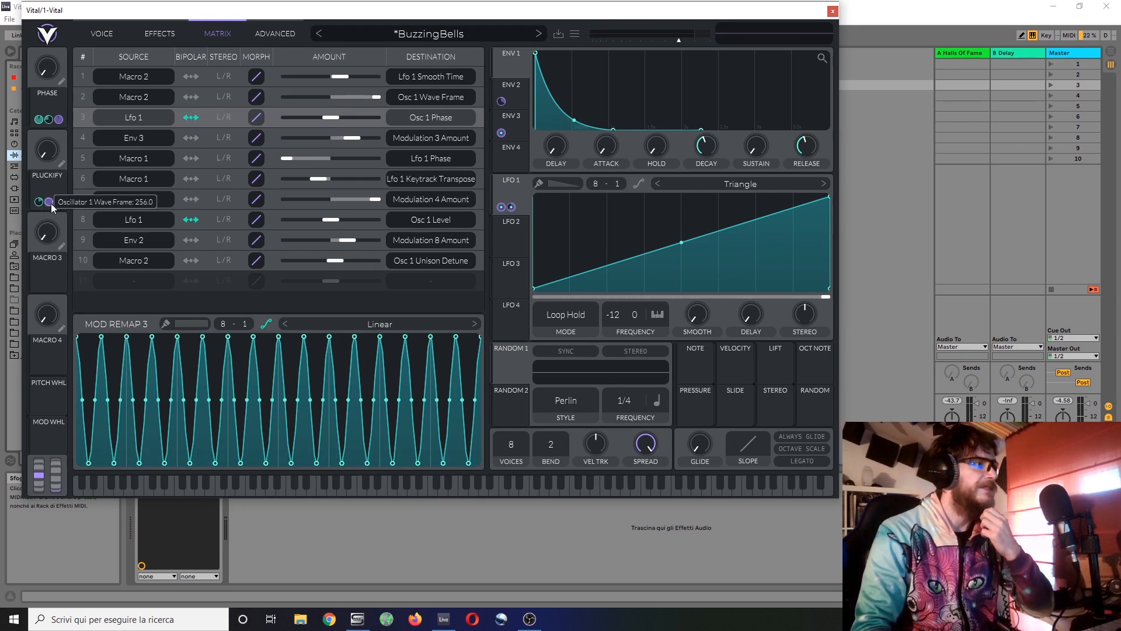
{"action": "mouse_move", "coordinate": [52, 203]}
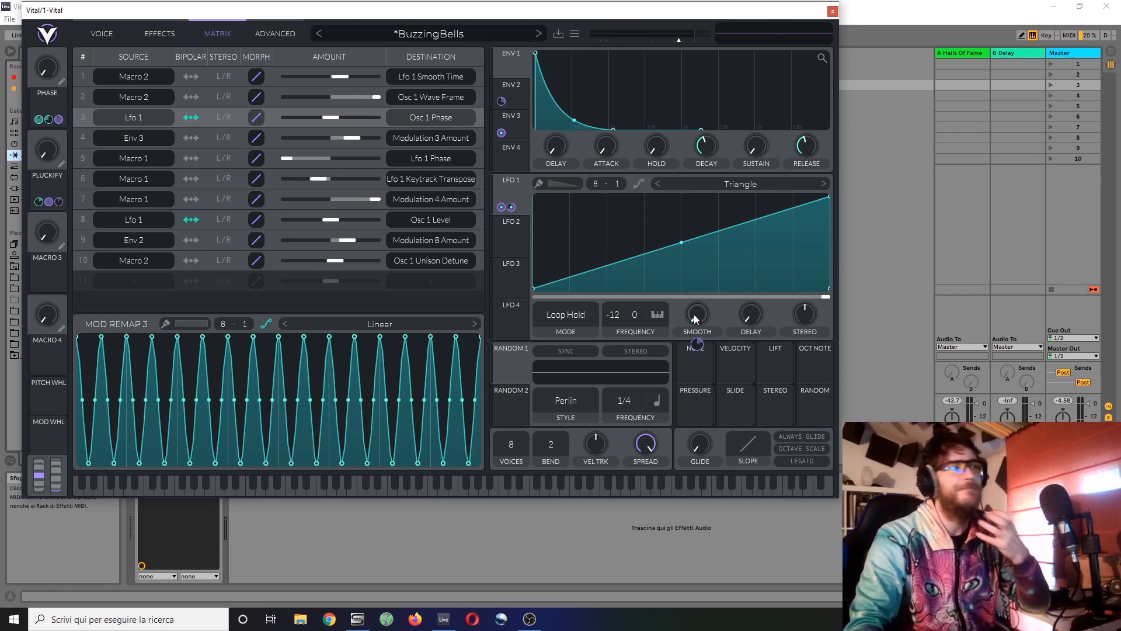
{"action": "left_click_drag", "start_coordinate": [695, 318], "coordinate": [685, 285]}
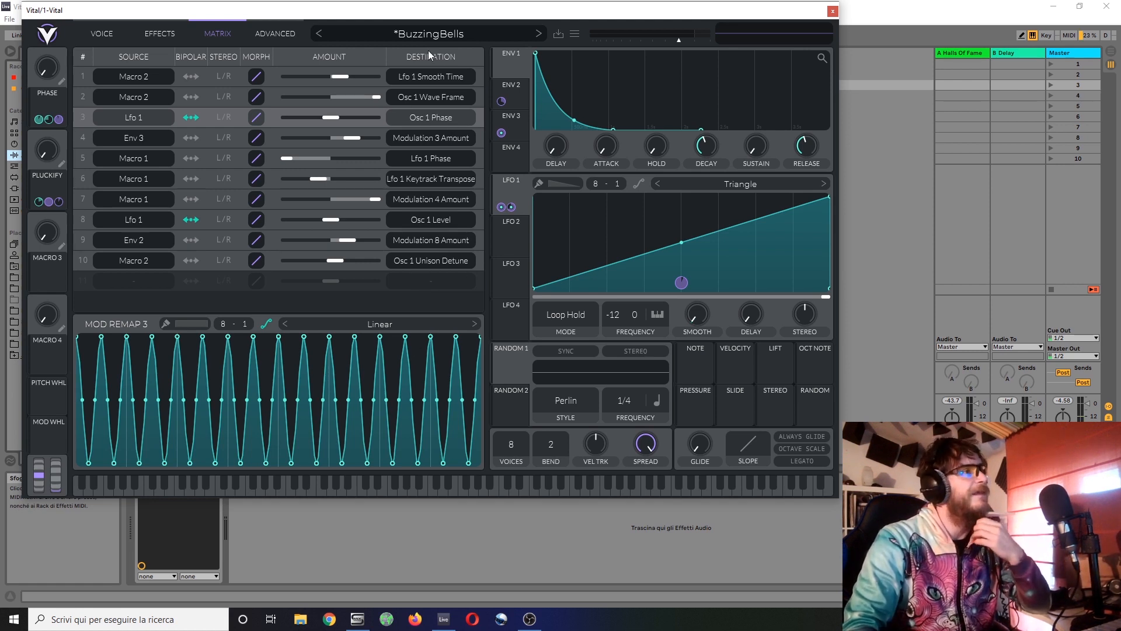
Load the Swingseq preset and return to the modulation matrix
{"action": "left_click", "coordinate": [460, 36]}
{"action": "left_click", "coordinate": [396, 123]}
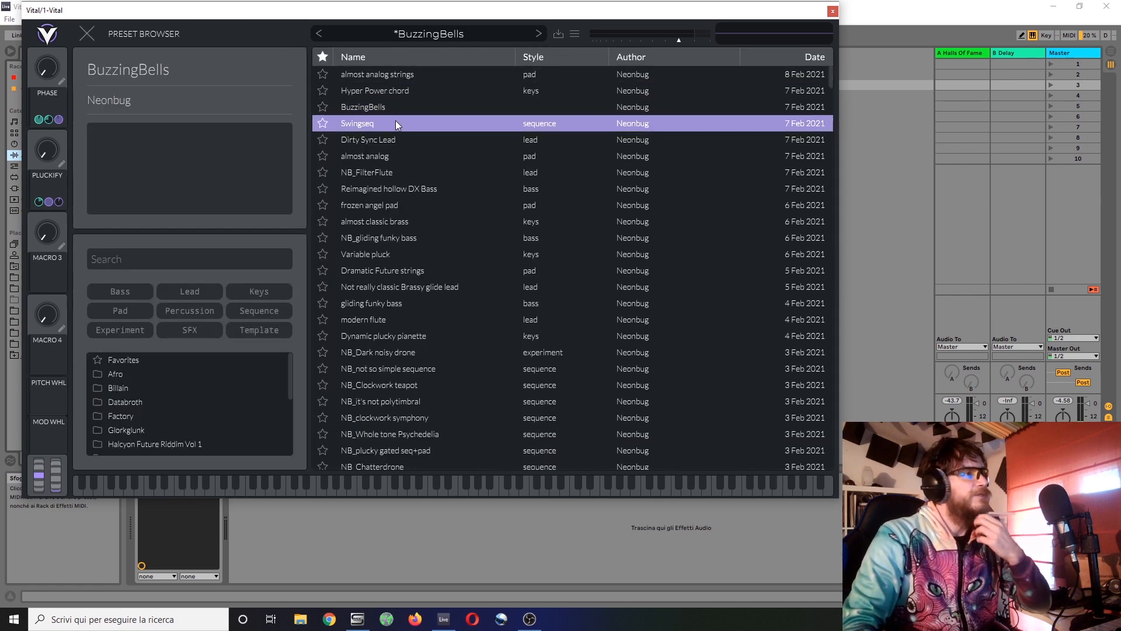
{"action": "left_click", "coordinate": [87, 33]}
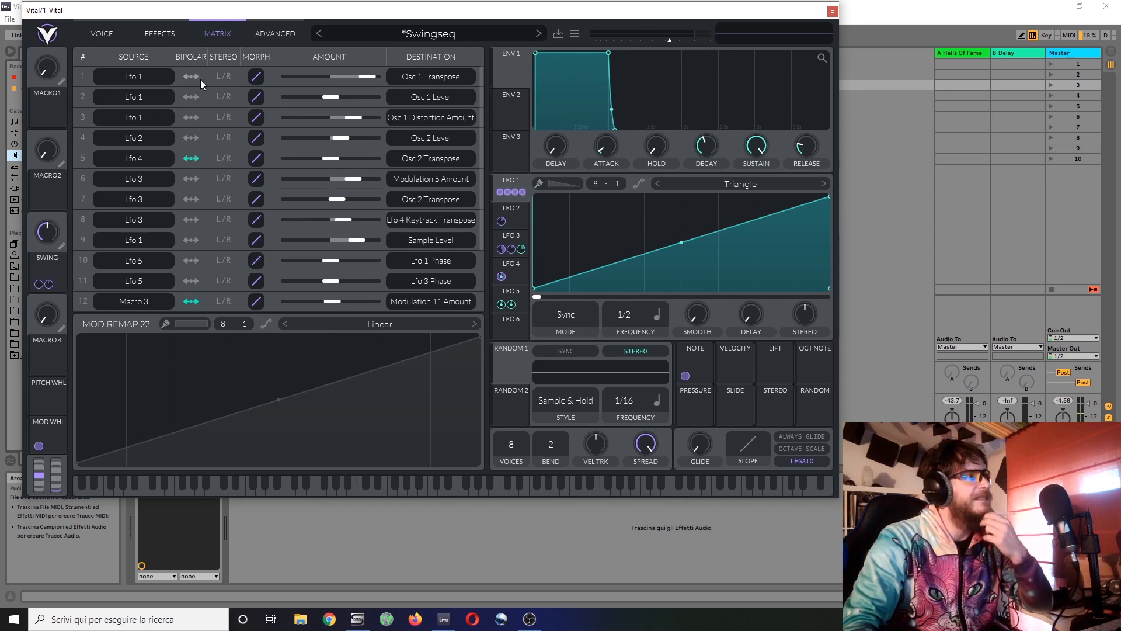
Examine LFO 1's remap curves for Osc 1 Transpose, Osc 1 Level and Sample Level, and check the settings of LFO 3
{"action": "left_click", "coordinate": [259, 77]}
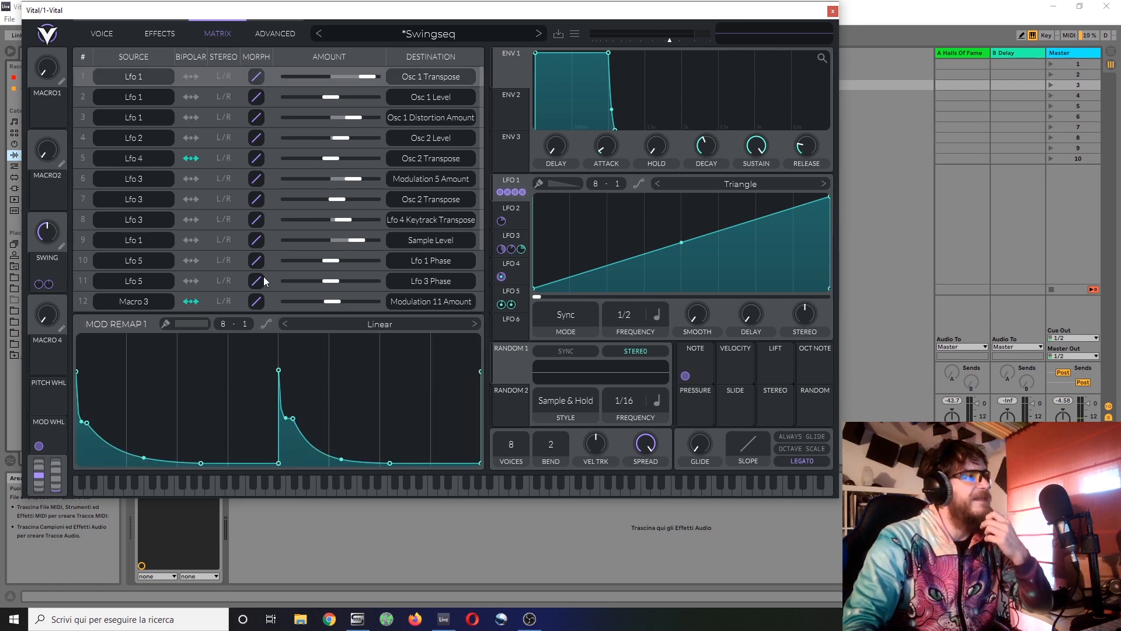
{"action": "left_click", "coordinate": [257, 97]}
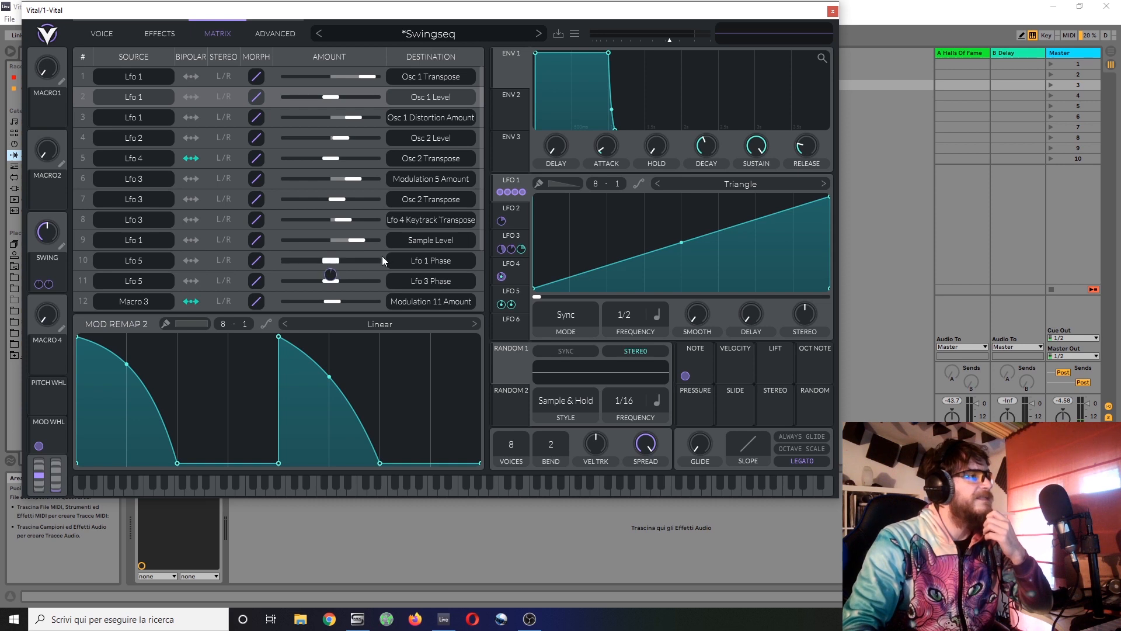
{"action": "left_click", "coordinate": [258, 241]}
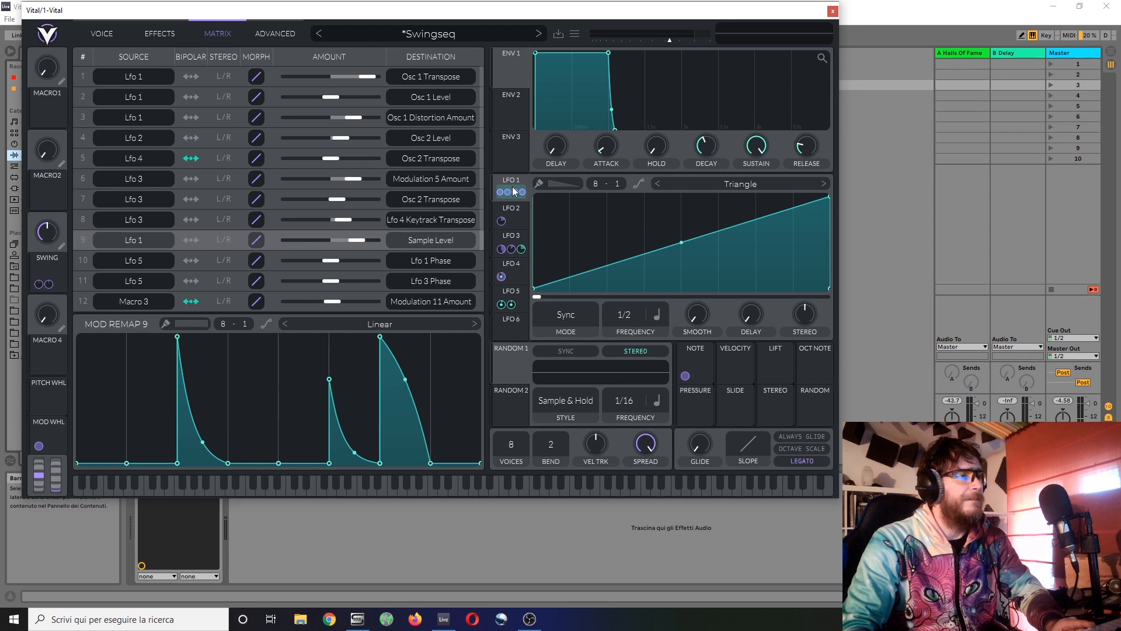
{"action": "mouse_move", "coordinate": [524, 250]}
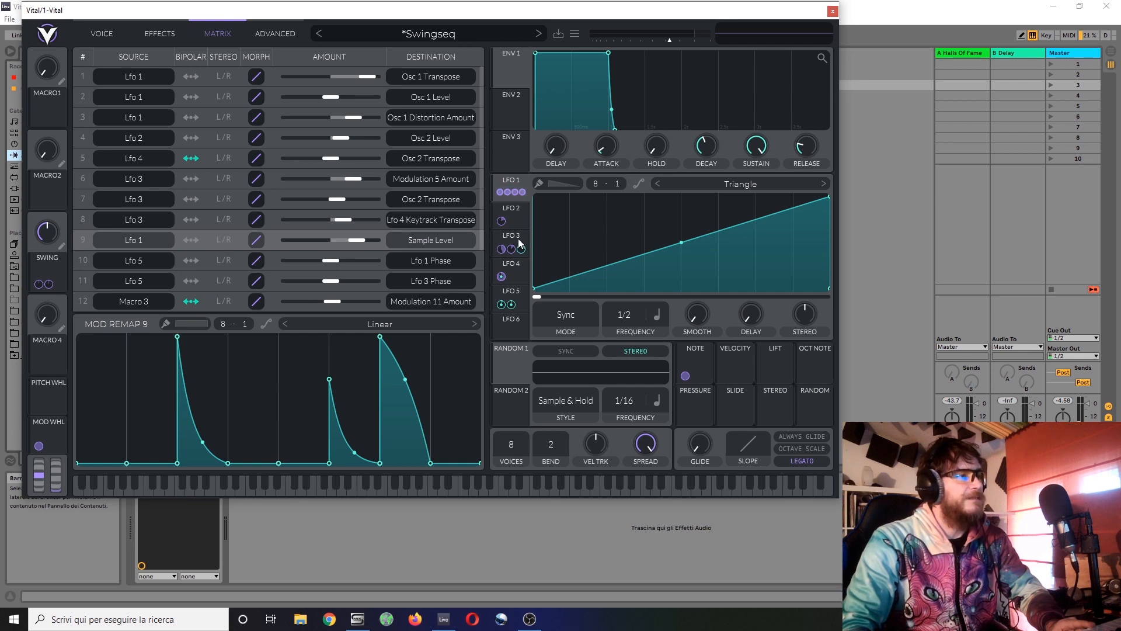
{"action": "left_click", "coordinate": [517, 239]}
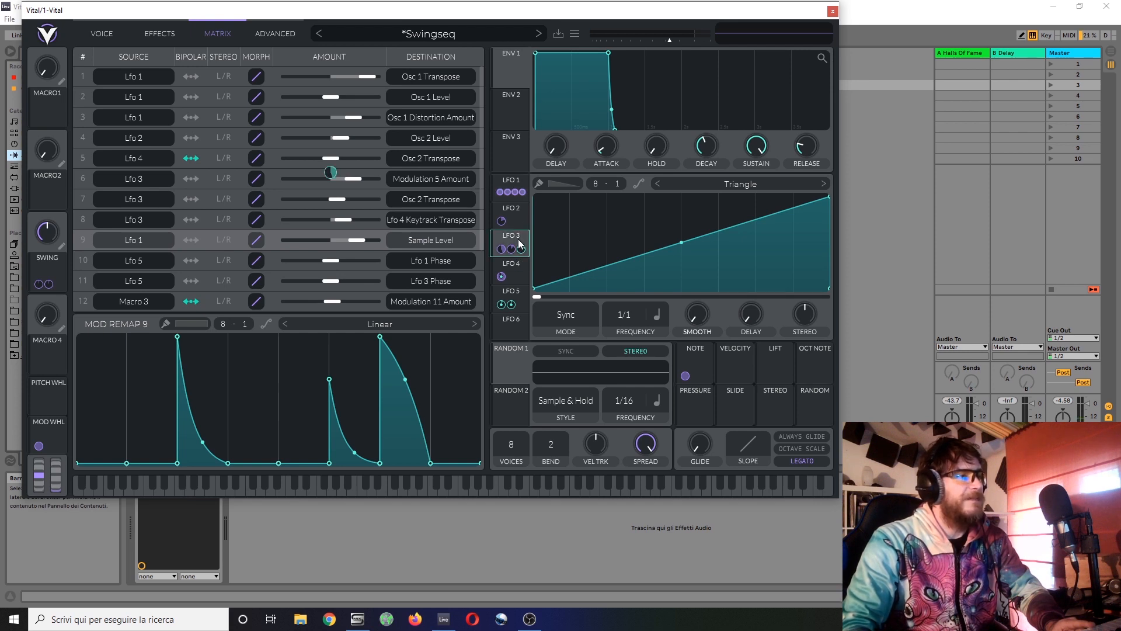
Try adding a point midway along LFO 1's ramp and bending both halves downward, and undo the curve changes
{"action": "left_click", "coordinate": [519, 180]}
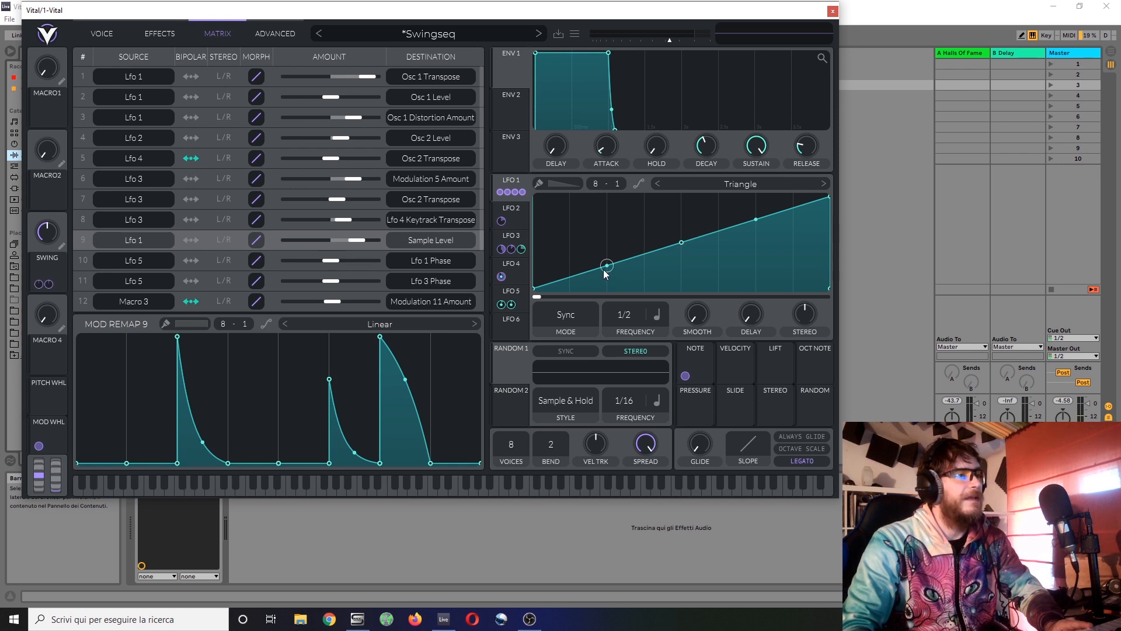
{"action": "left_click_drag", "start_coordinate": [604, 269], "coordinate": [604, 273]}
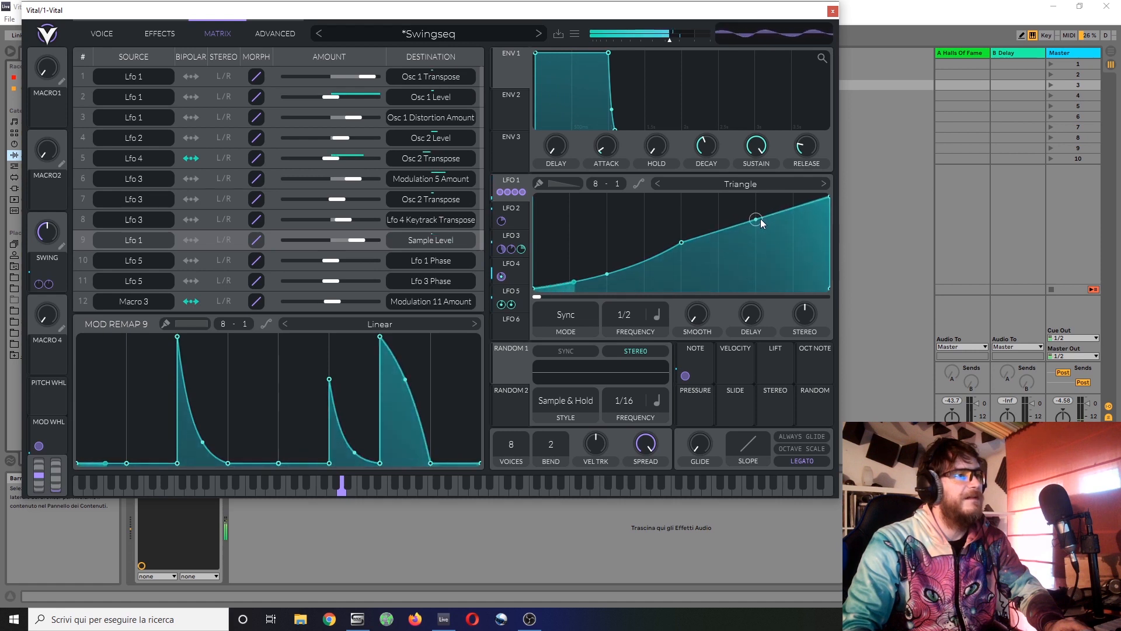
{"action": "left_click_drag", "start_coordinate": [761, 220], "coordinate": [762, 230]}
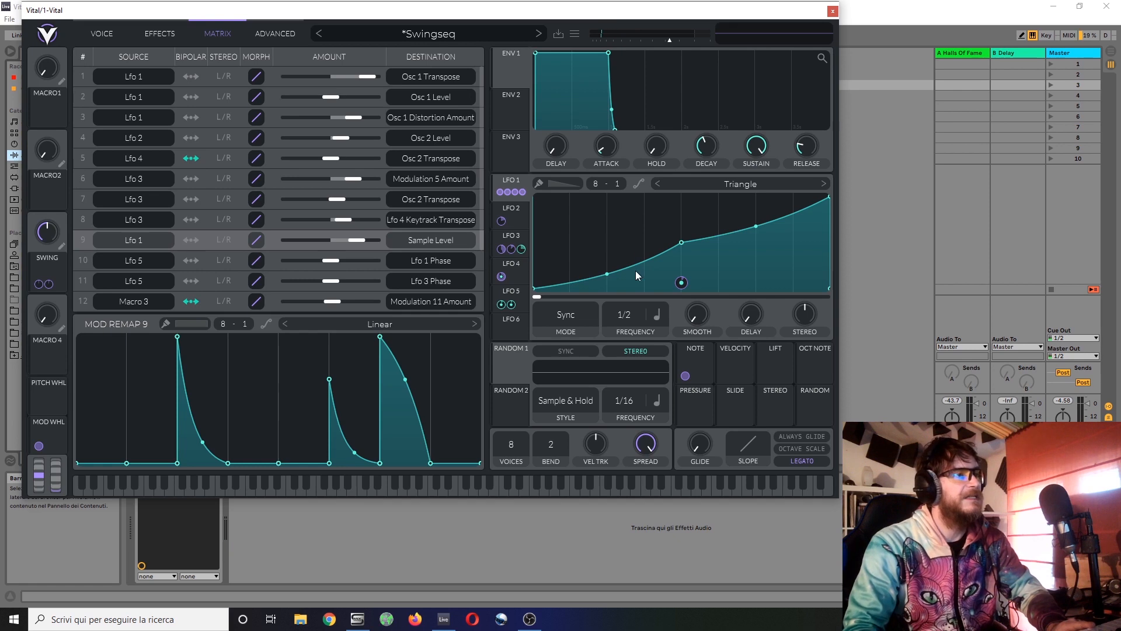
{"action": "key", "text": "ctrl+z"}
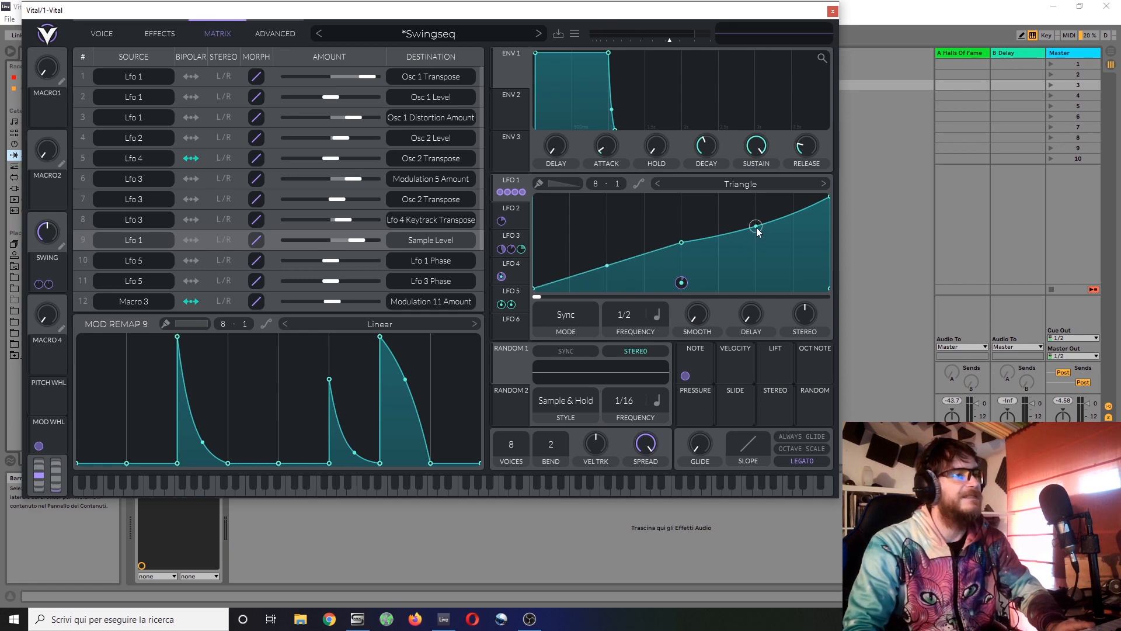
{"action": "key", "text": "ctrl+z"}
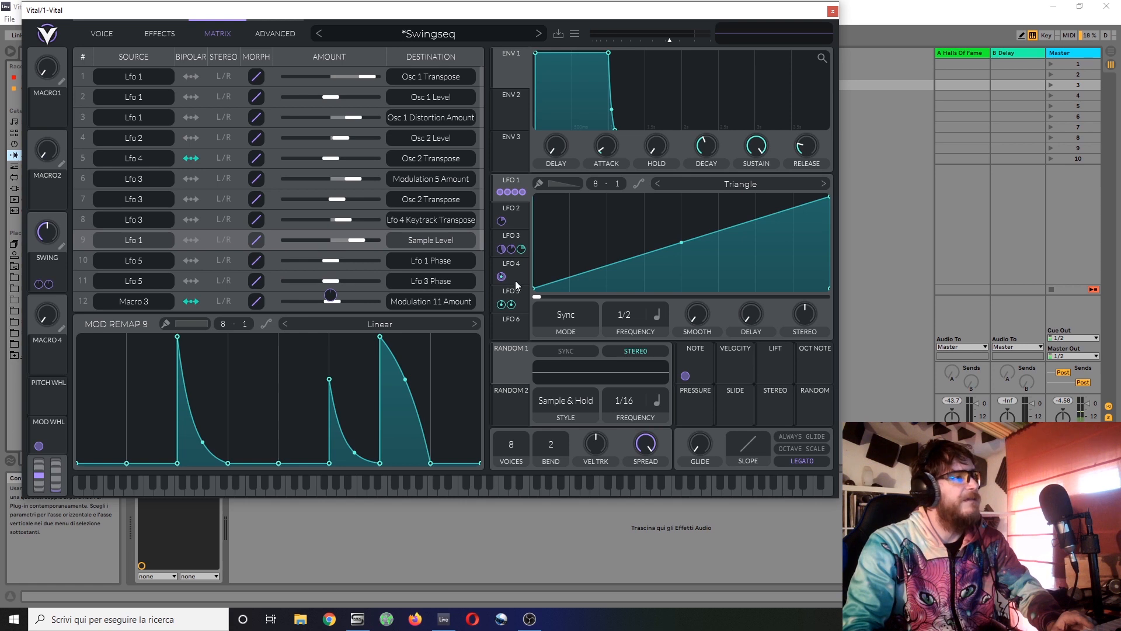
Examine LFO 5 and the remap curves of its modulations of LFO 1 Phase and LFO 3 Phase
{"action": "left_click", "coordinate": [515, 296]}
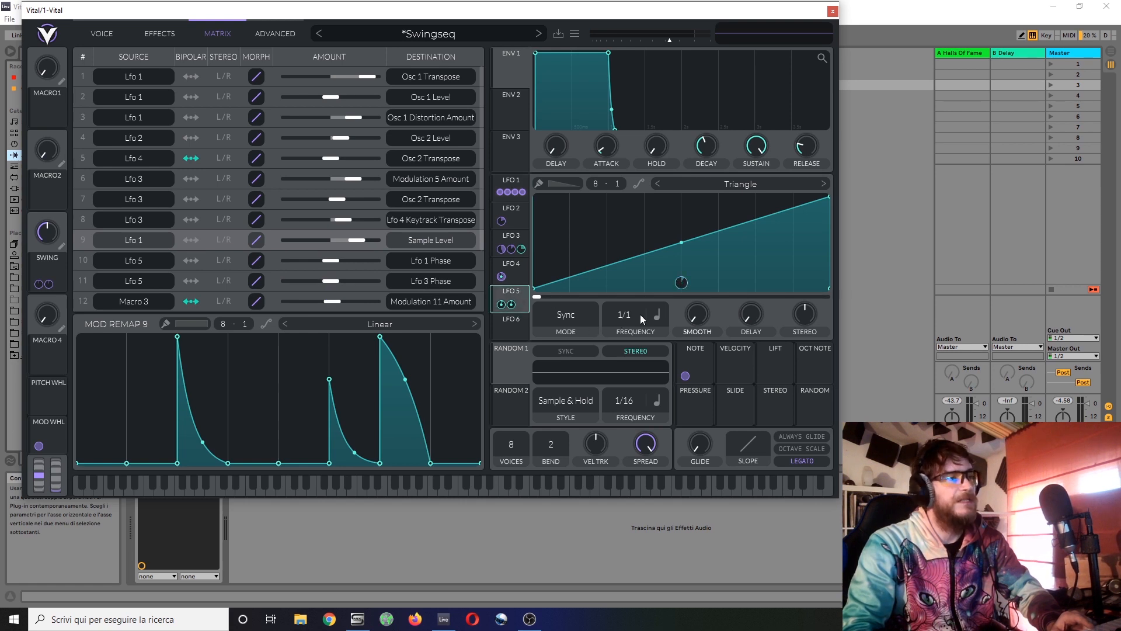
{"action": "left_click", "coordinate": [261, 267]}
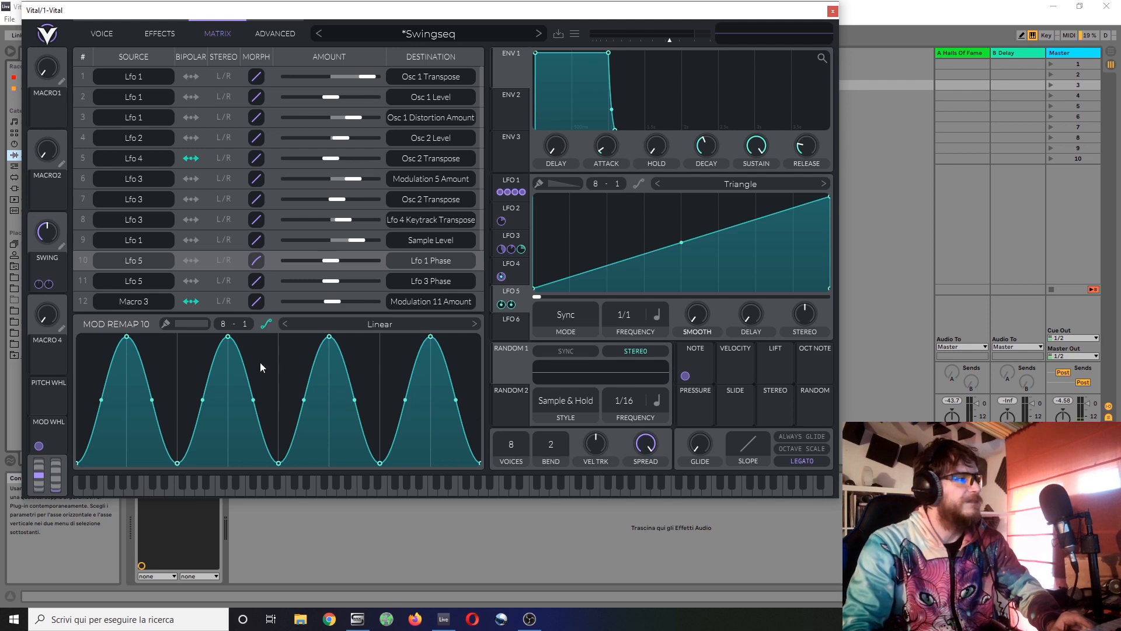
{"action": "left_click", "coordinate": [334, 284]}
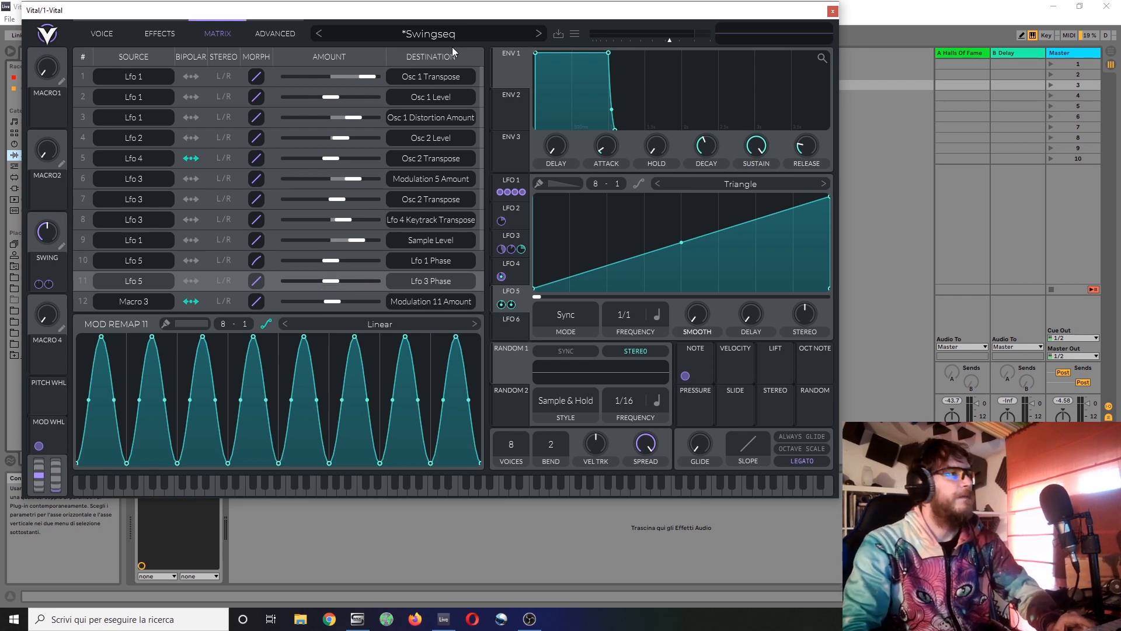
Reload the Swingseq preset from the preset browser to restore its original state, and return to the matrix
{"action": "left_click", "coordinate": [454, 32]}
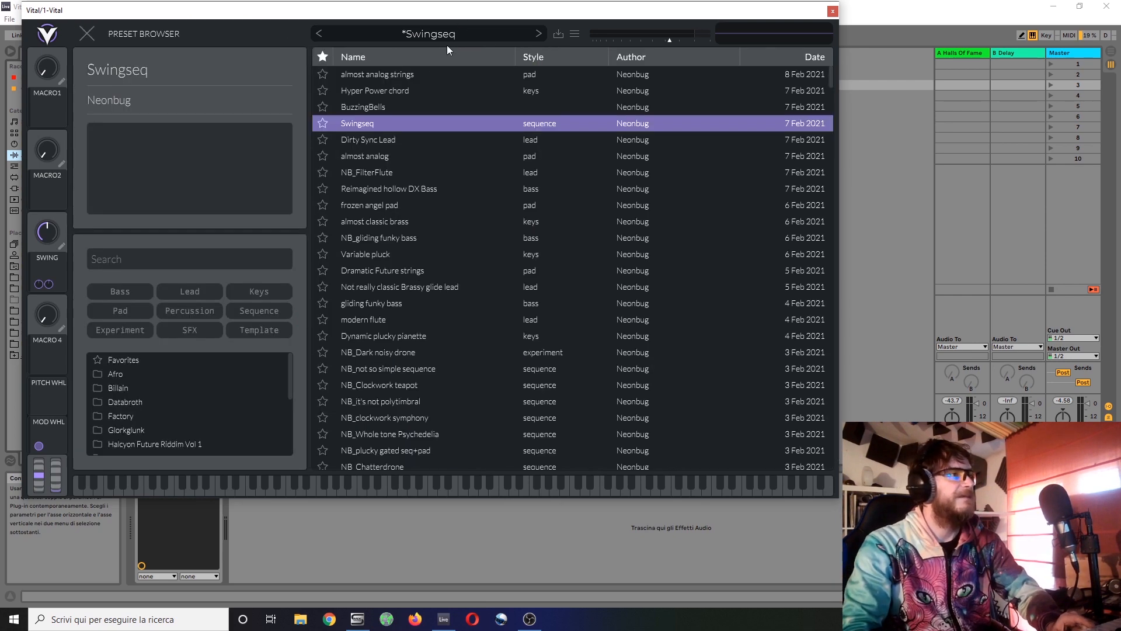
{"action": "left_click", "coordinate": [365, 126]}
{"action": "left_click", "coordinate": [86, 34]}
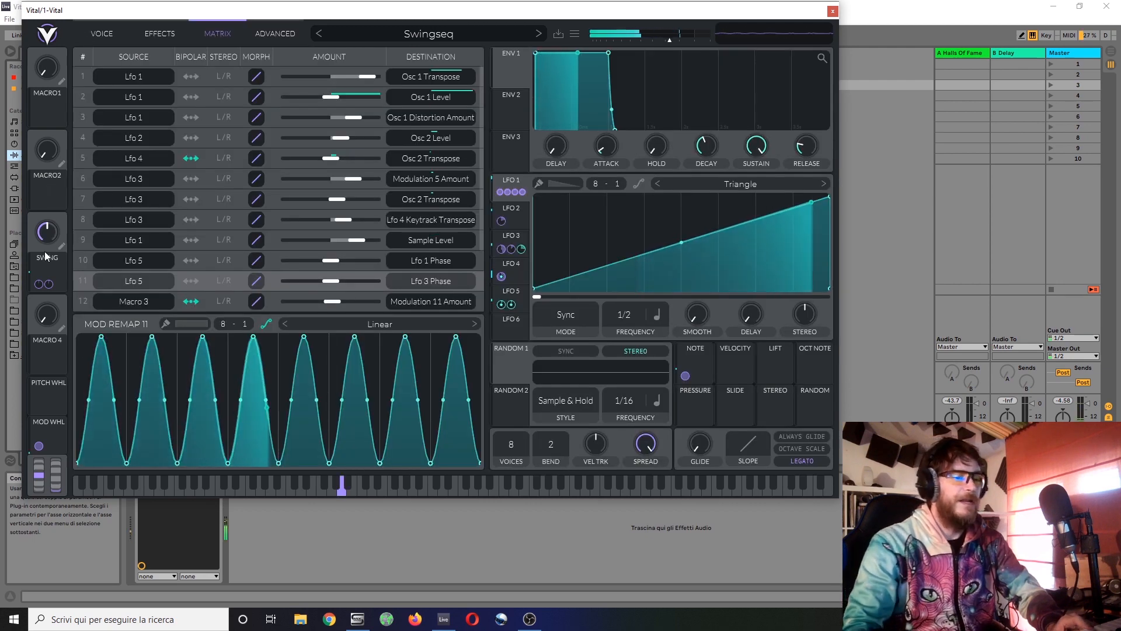
Slow LFO 1's tempo-synced frequency down to Freeze, and bring it back up to 32/1
{"action": "scroll", "coordinate": [44, 251], "scroll_direction": "up", "scroll_amount": 5}
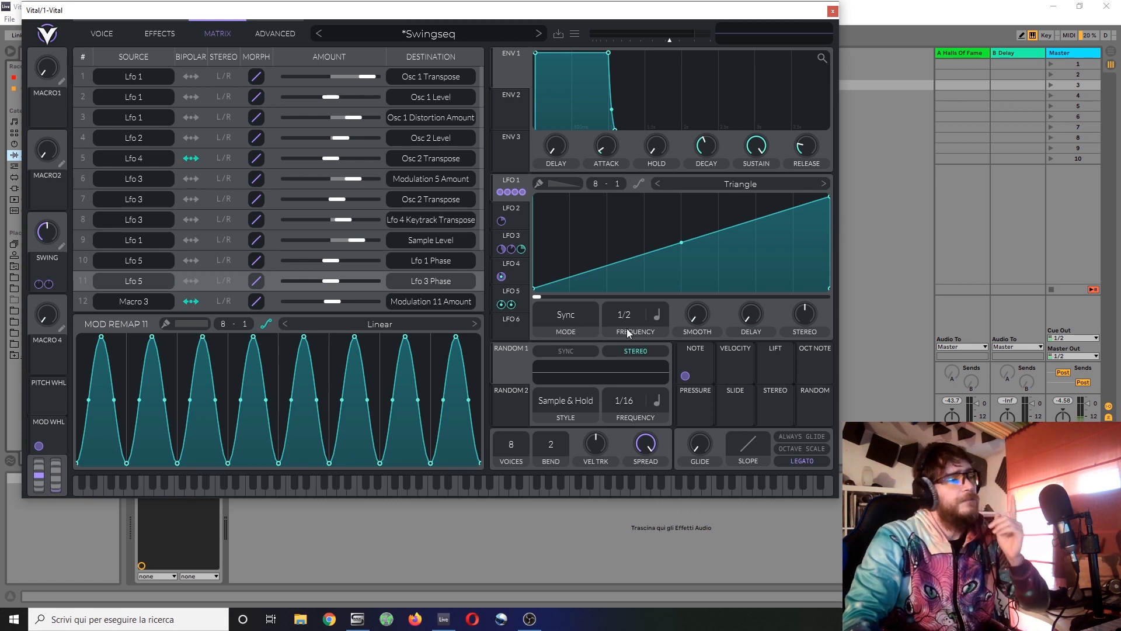
{"action": "scroll", "coordinate": [629, 318], "scroll_direction": "down", "scroll_amount": 7}
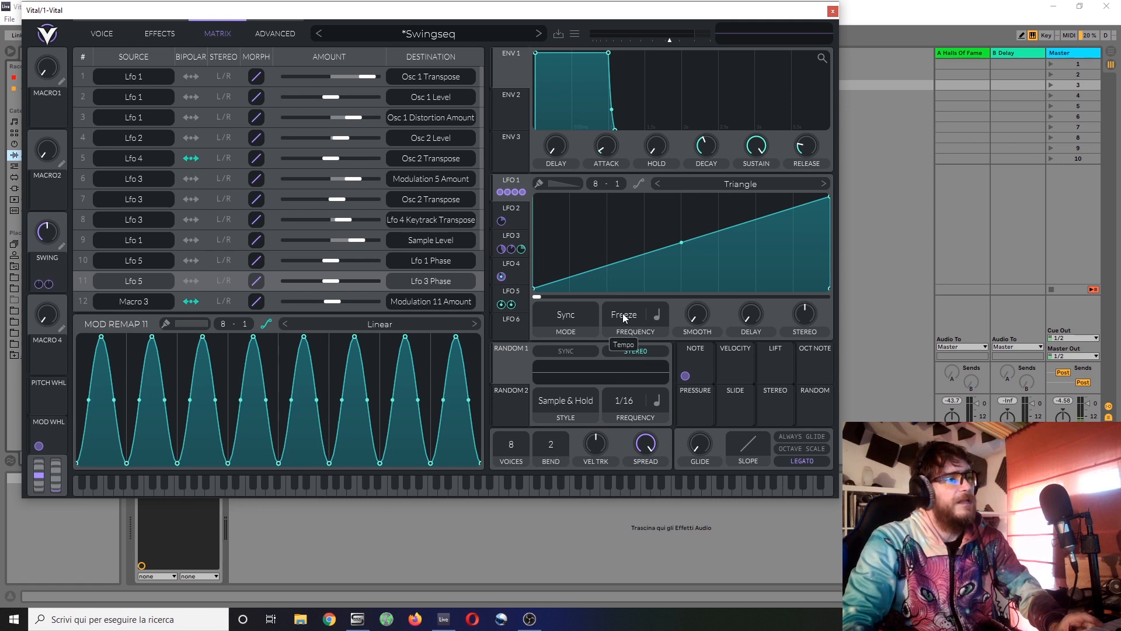
{"action": "scroll", "coordinate": [624, 317], "scroll_direction": "up", "scroll_amount": 1}
Initialize the preset and set LFO 1's tempo-synced frequency to 32/1
{"action": "right_click", "coordinate": [448, 39]}
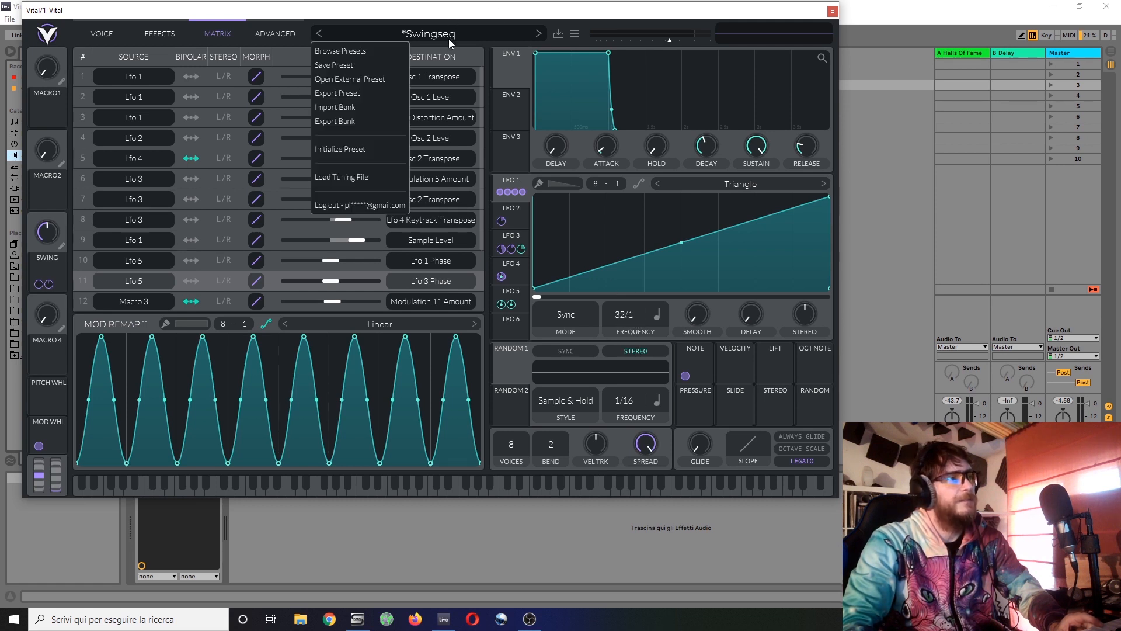
{"action": "left_click", "coordinate": [352, 150]}
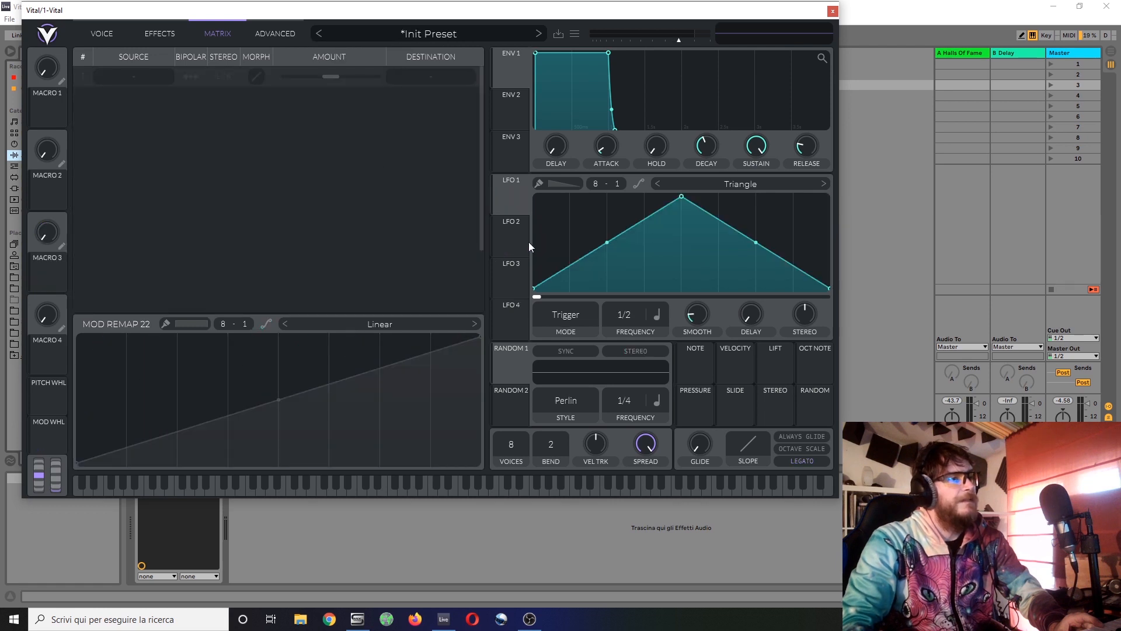
{"action": "scroll", "coordinate": [632, 310], "scroll_direction": "down", "scroll_amount": 6}
Switch LFO 1's frequency unit to Seconds and set the rate to 0.447 secs
{"action": "left_click", "coordinate": [655, 313]}
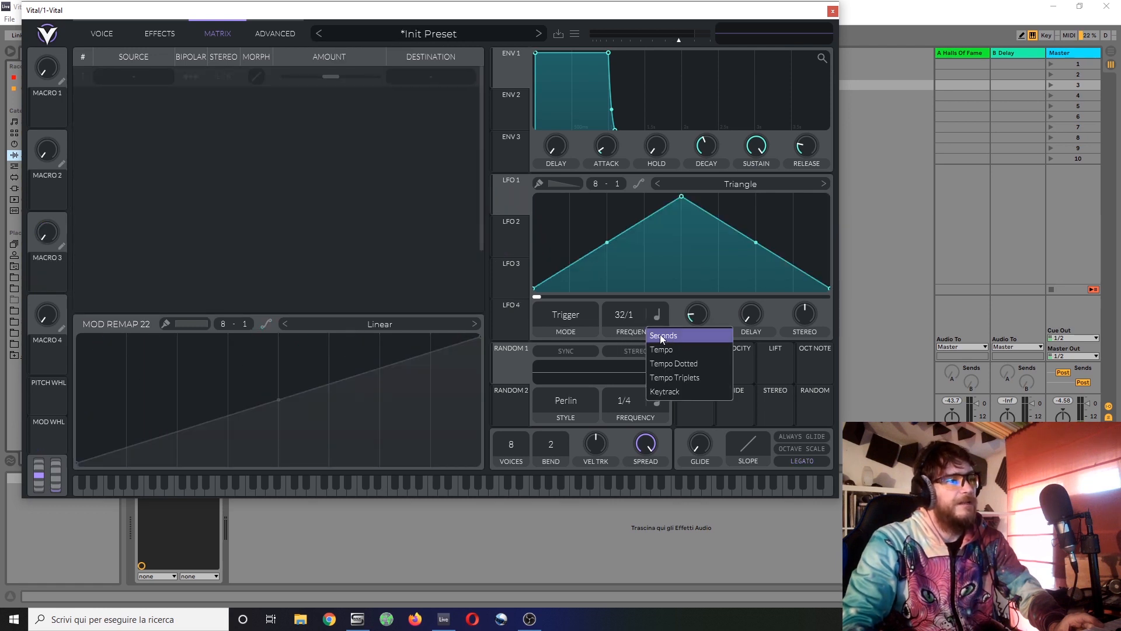
{"action": "left_click", "coordinate": [663, 337]}
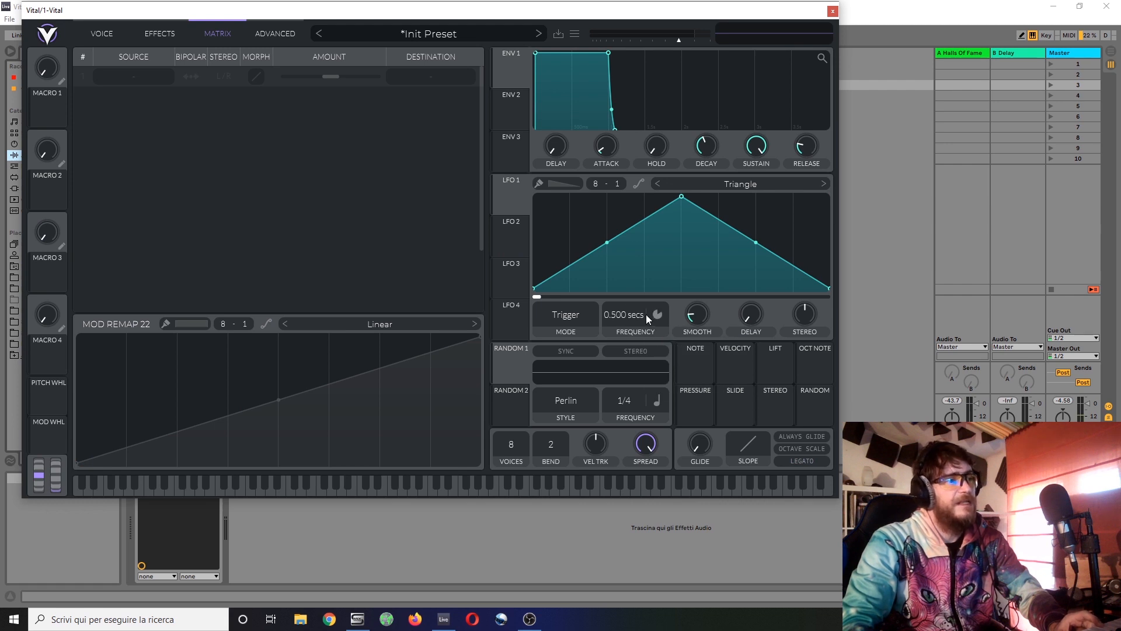
{"action": "scroll", "coordinate": [632, 314], "scroll_direction": "up", "scroll_amount": 3}
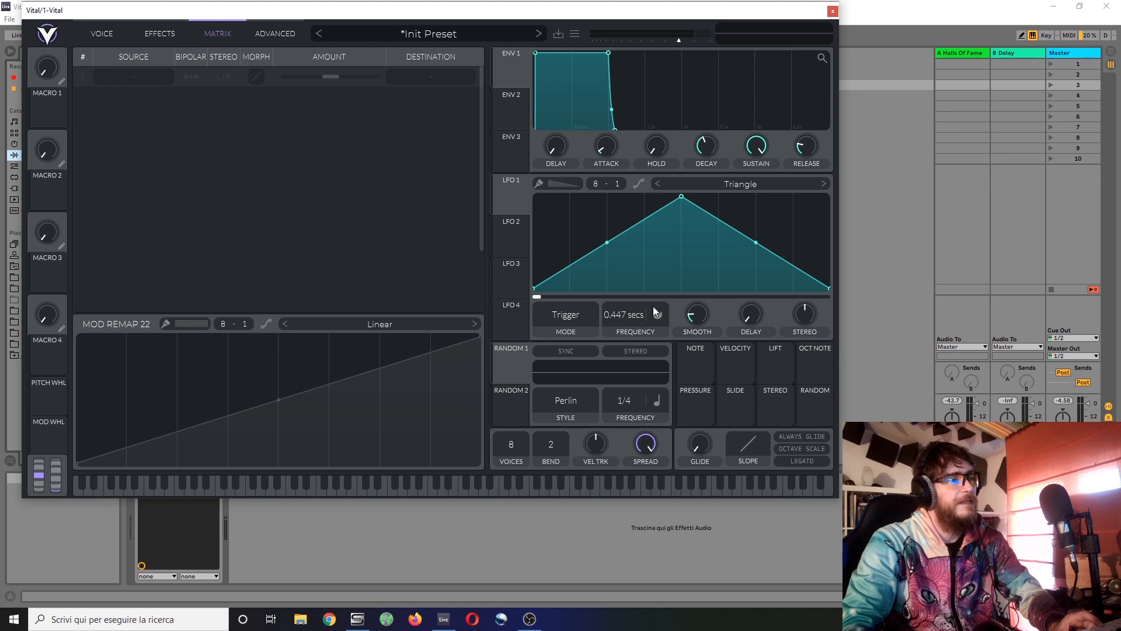
Switch LFO 1's frequency unit back to Tempo and raise the rate through the note divisions to 1/64
{"action": "left_click", "coordinate": [655, 311]}
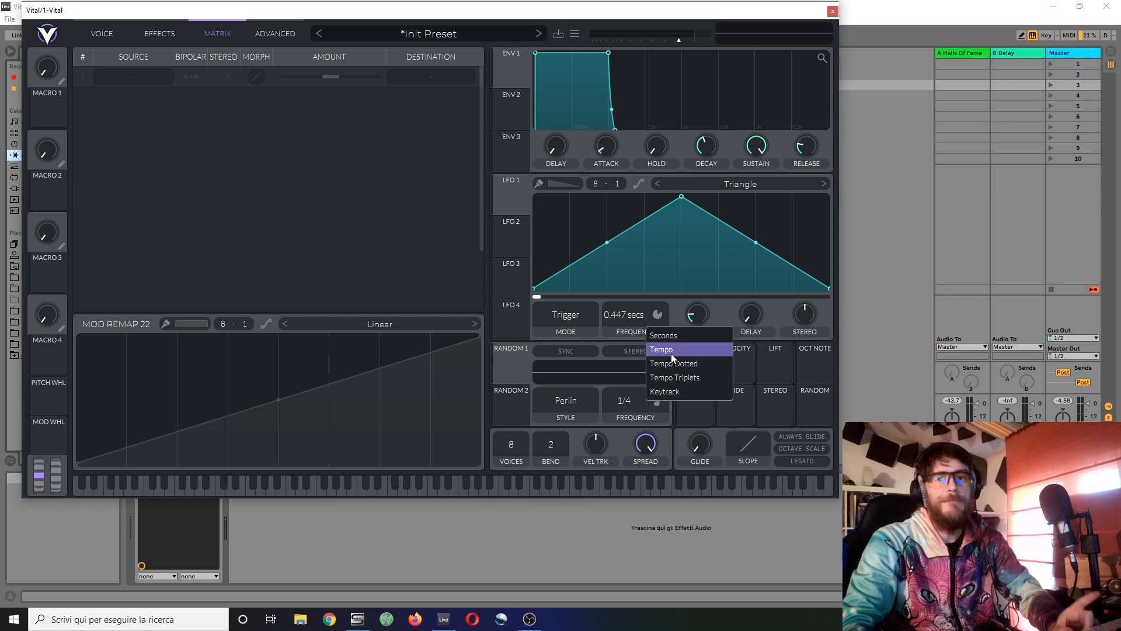
{"action": "left_click", "coordinate": [671, 350]}
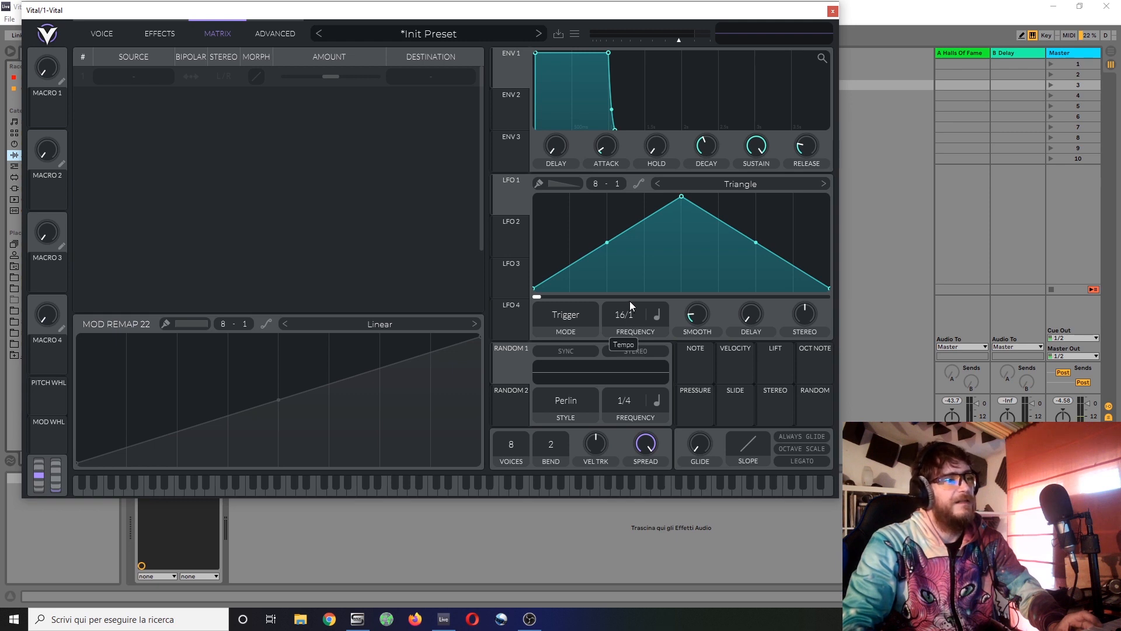
{"action": "left_click_drag", "start_coordinate": [631, 286], "coordinate": [628, 237]}
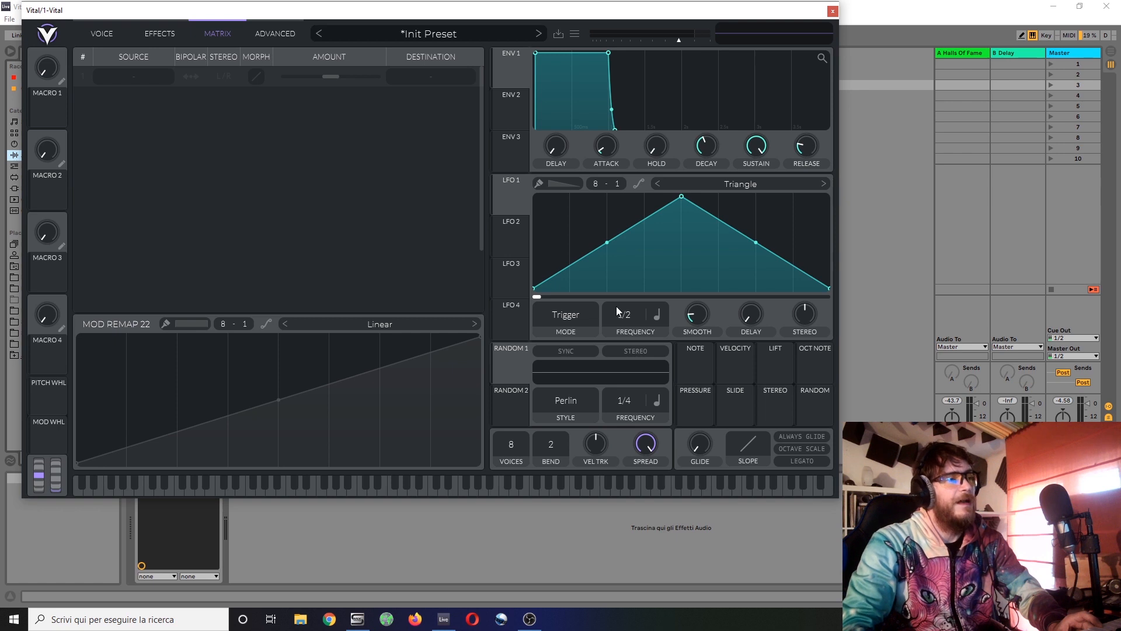
{"action": "left_click_drag", "start_coordinate": [625, 276], "coordinate": [627, 138]}
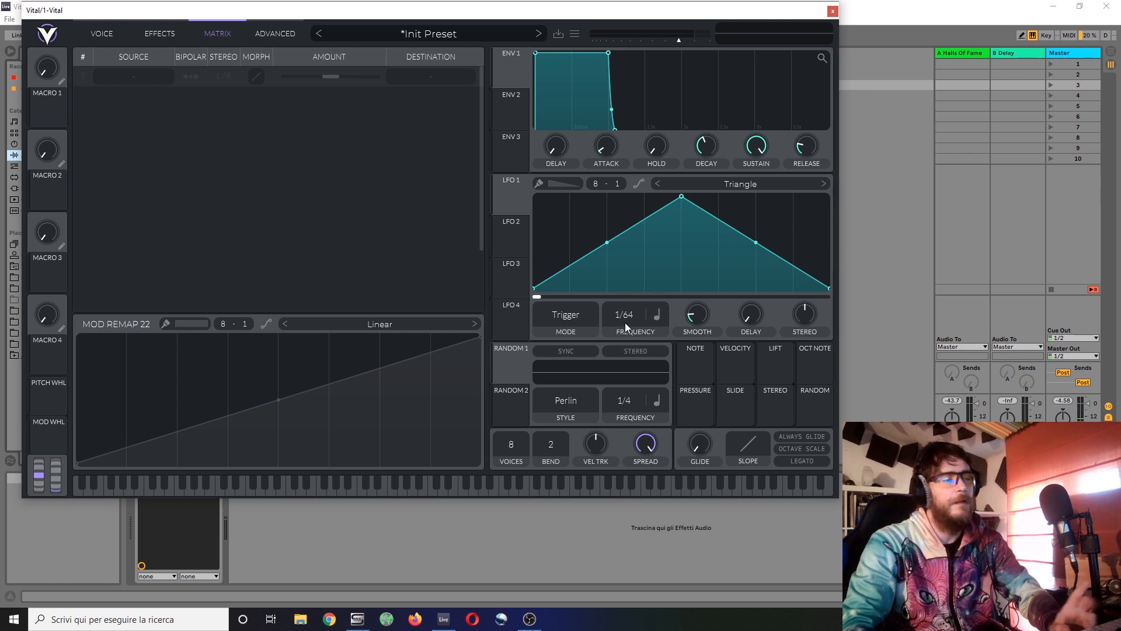
Try Tempo Dotted as LFO 1's frequency unit, and settle on Tempo Triplets with the rate at 1/1
{"action": "left_click", "coordinate": [660, 316]}
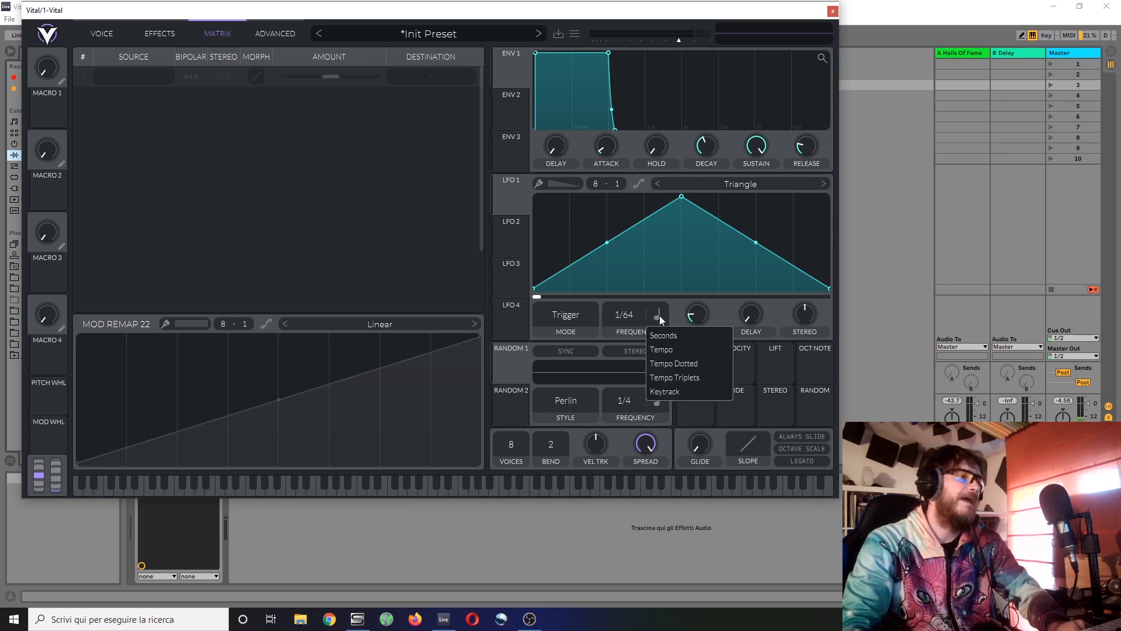
{"action": "left_click", "coordinate": [669, 357]}
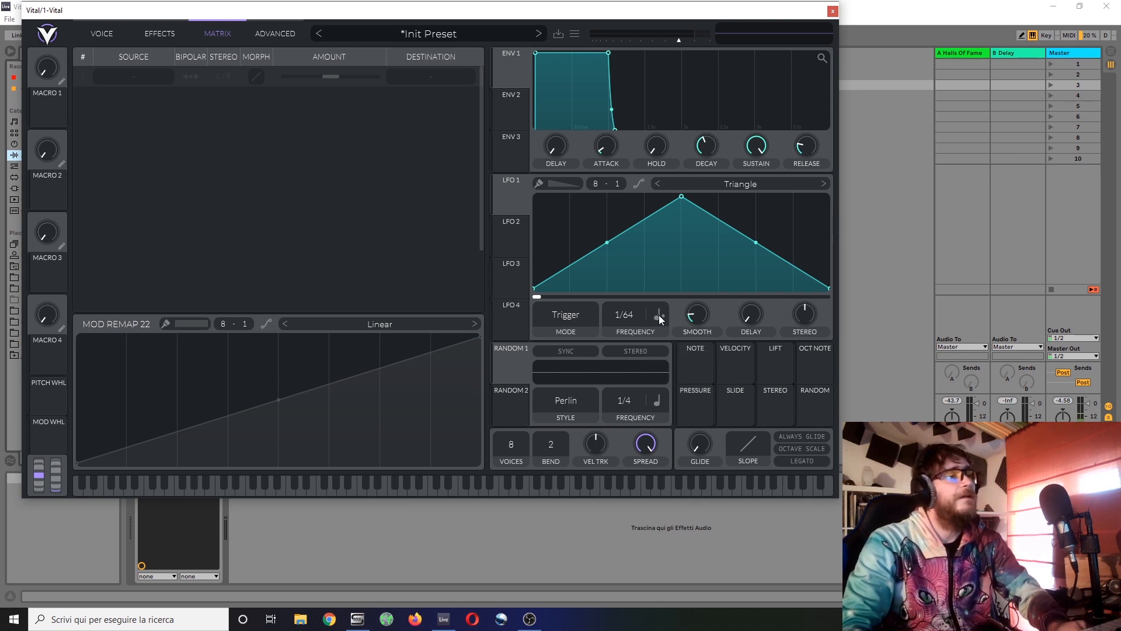
{"action": "left_click", "coordinate": [659, 314]}
{"action": "left_click", "coordinate": [675, 378]}
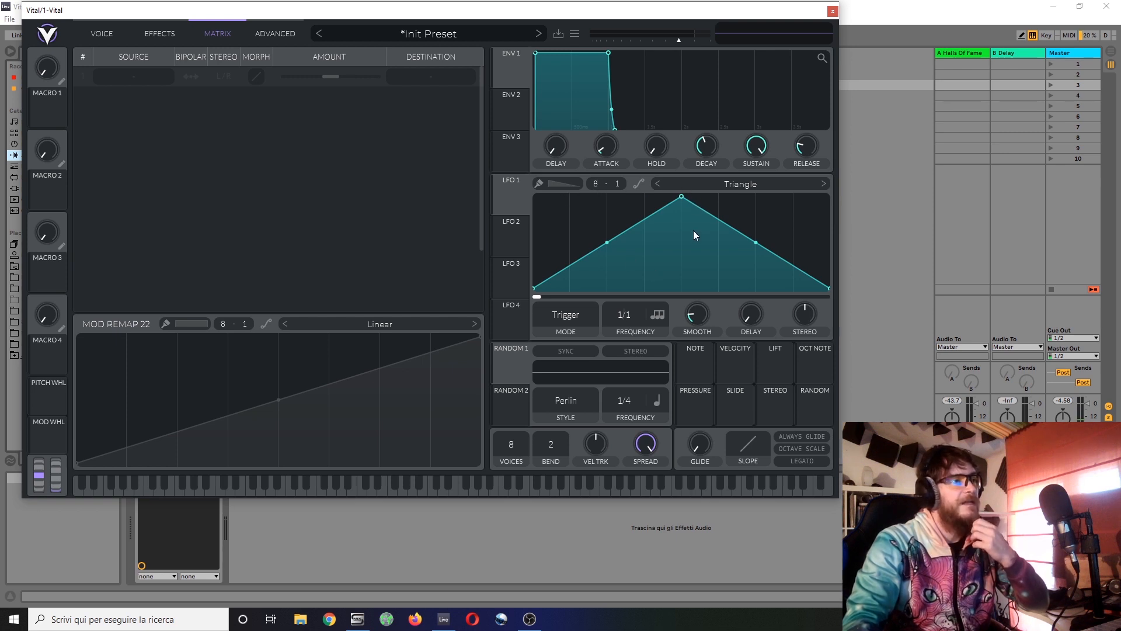
Change LFO 1's mode to Loop Point, and switch it to Loop Hold
{"action": "left_click", "coordinate": [564, 319]}
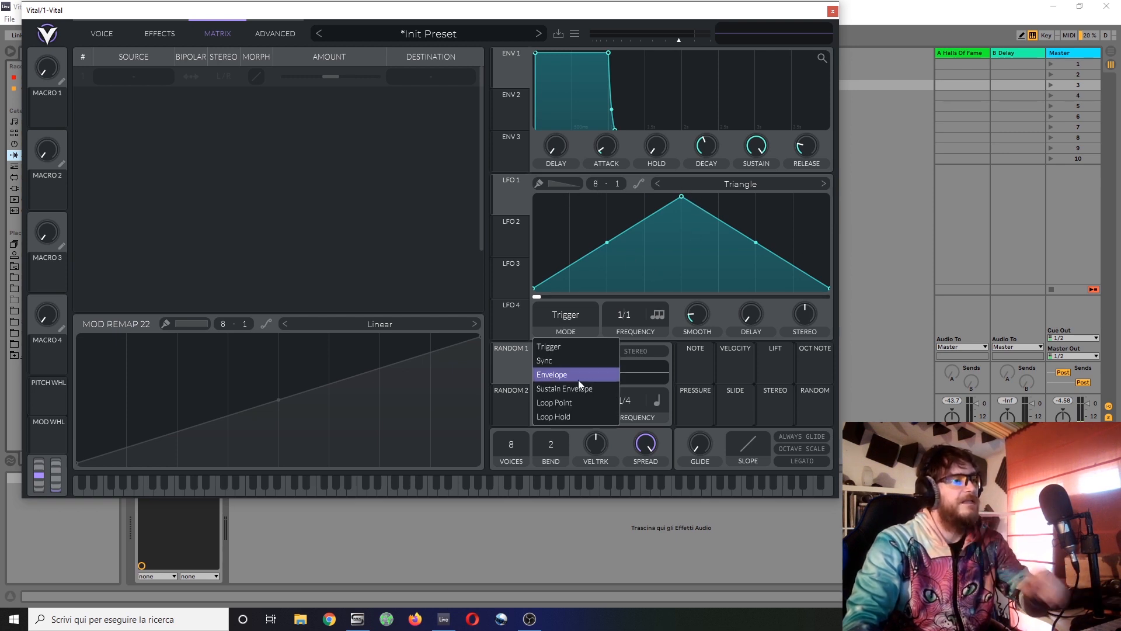
{"action": "left_click", "coordinate": [574, 409]}
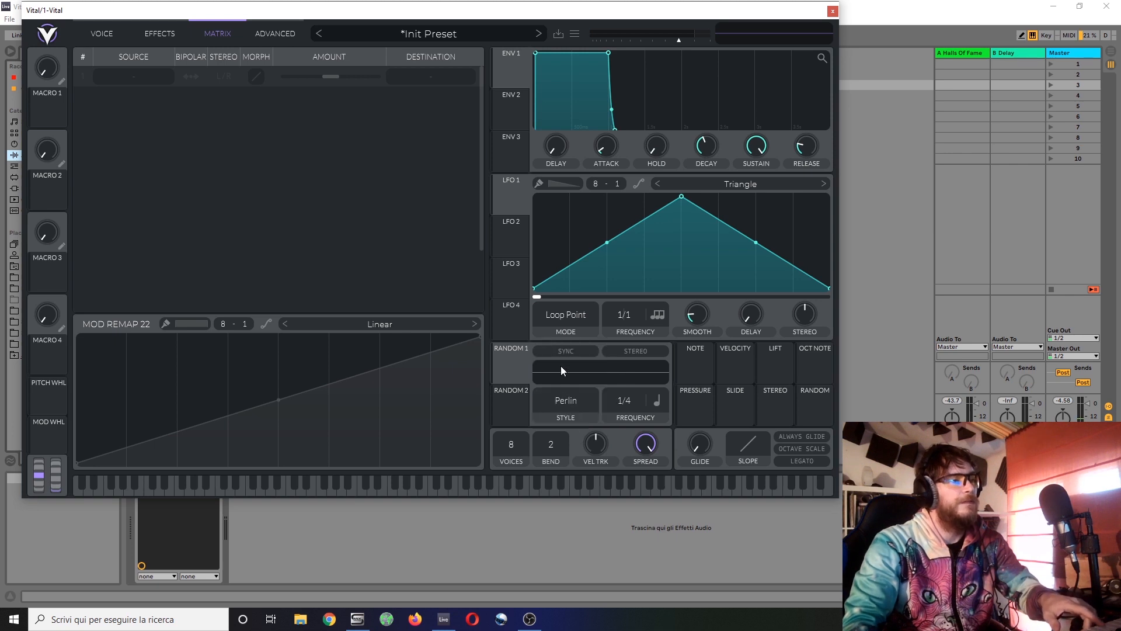
{"action": "left_click", "coordinate": [574, 320]}
{"action": "left_click", "coordinate": [581, 418]}
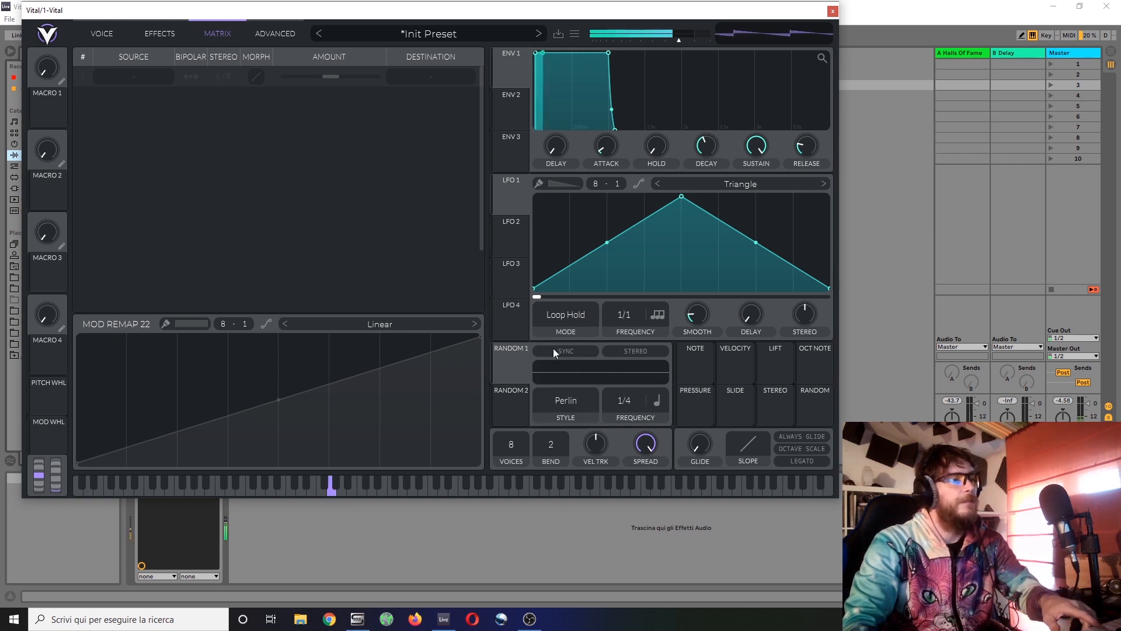
Assign LFO 1 to oscillator 1's transpose on the voice page, and lower the master volume
{"action": "left_click", "coordinate": [96, 32]}
{"action": "left_click_drag", "start_coordinate": [502, 197], "coordinate": [107, 81]}
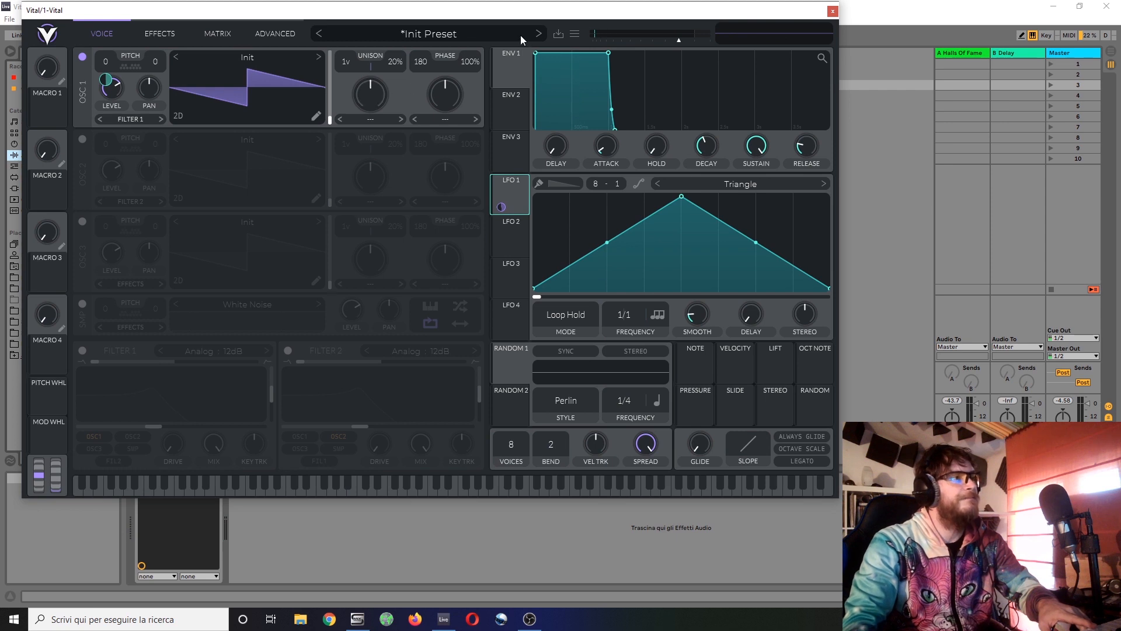
{"action": "mouse_move", "coordinate": [658, 39]}
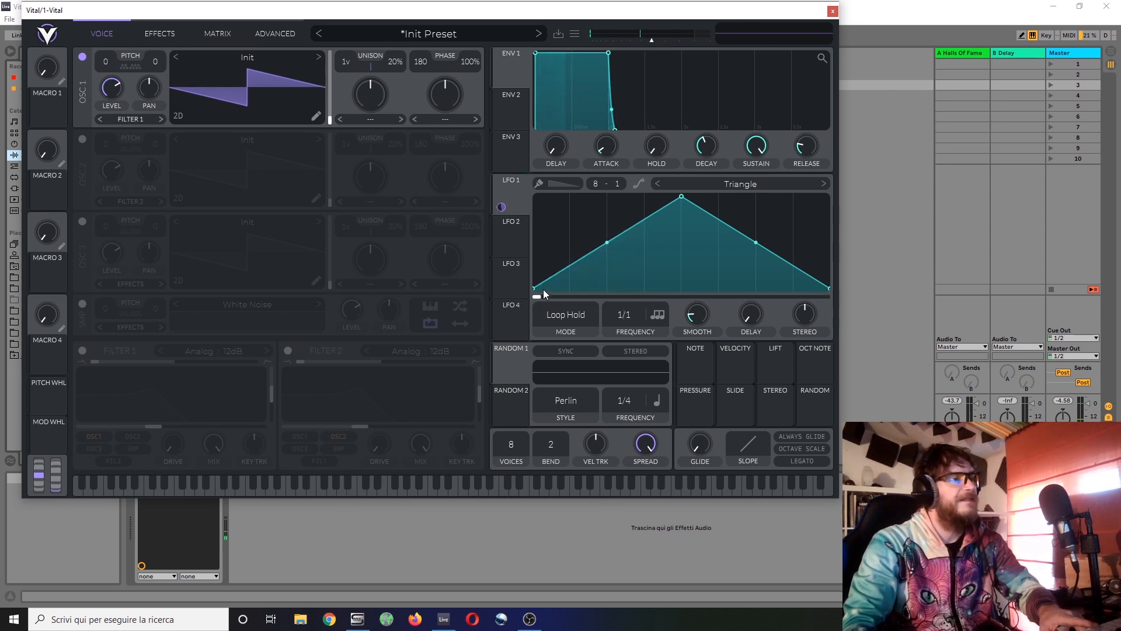
Shift LFO 1's loop point close to the end of the cycle, and bring it back to just past the triangle's peak
{"action": "left_click_drag", "start_coordinate": [540, 294], "coordinate": [807, 277]}
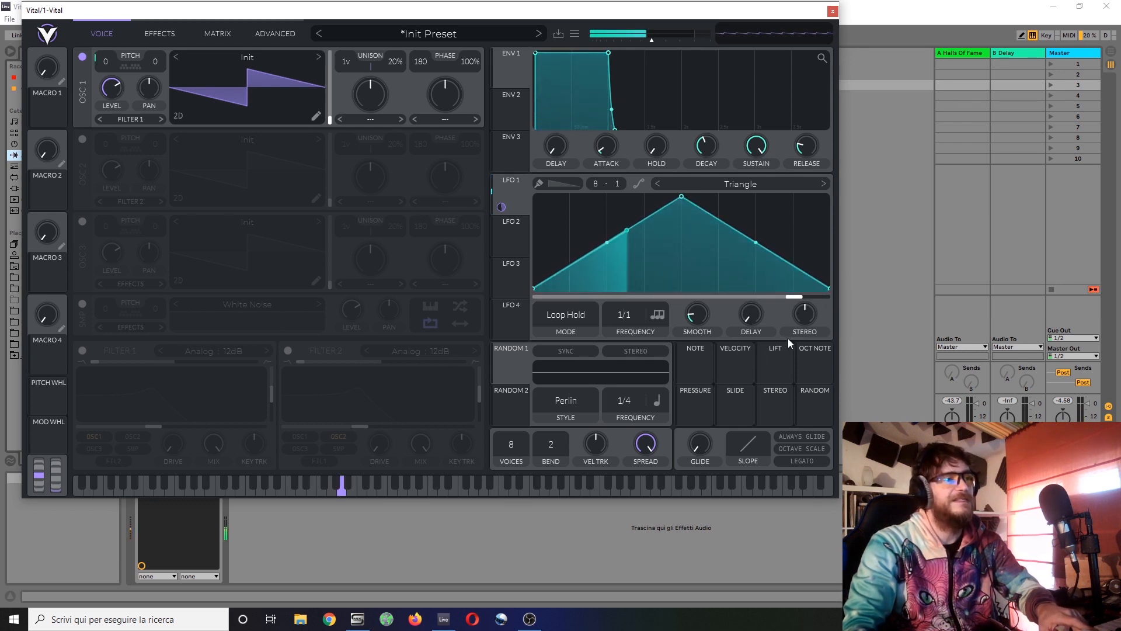
{"action": "left_click_drag", "start_coordinate": [795, 292], "coordinate": [719, 303]}
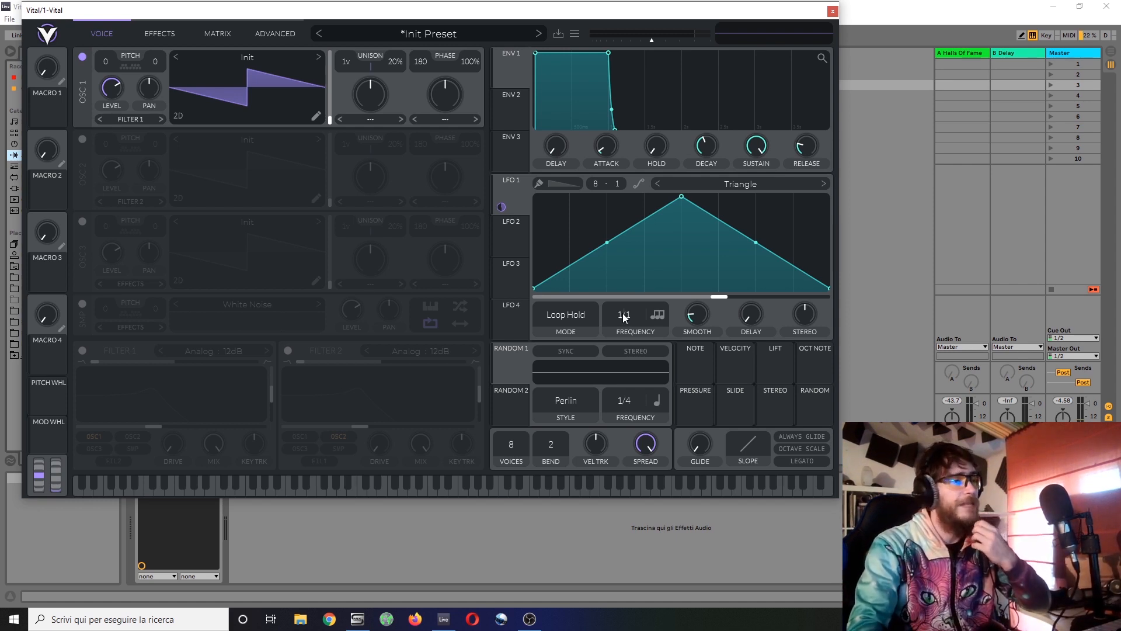
Return to the modulation matrix and reduce LFO 1's smooth time to 0.005 secs
{"action": "left_click", "coordinate": [219, 36]}
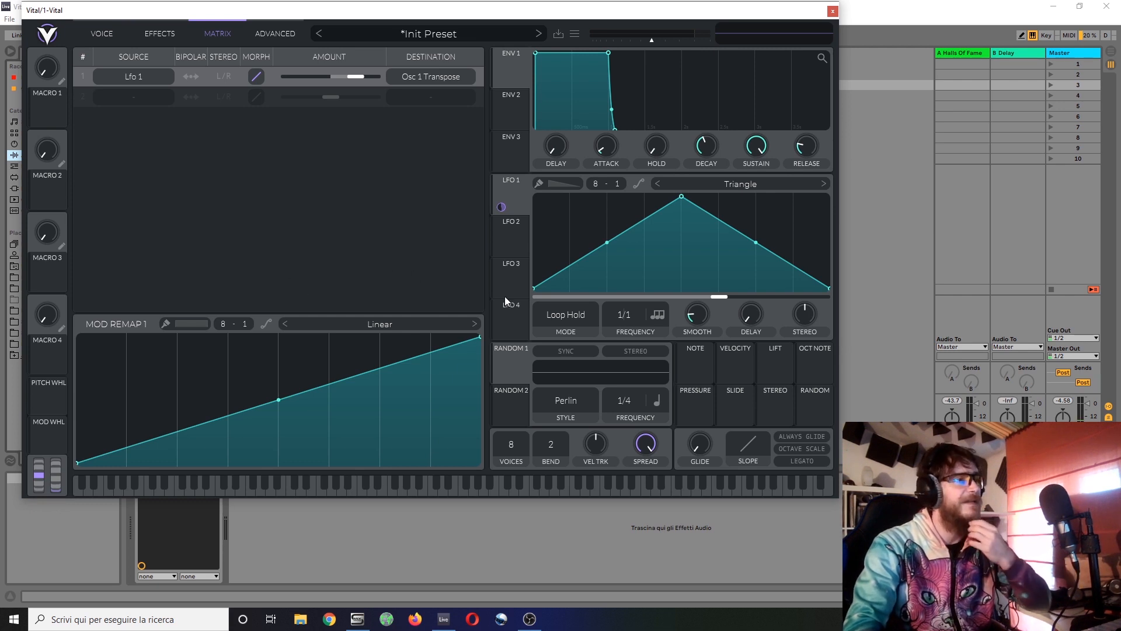
{"action": "left_click", "coordinate": [658, 317]}
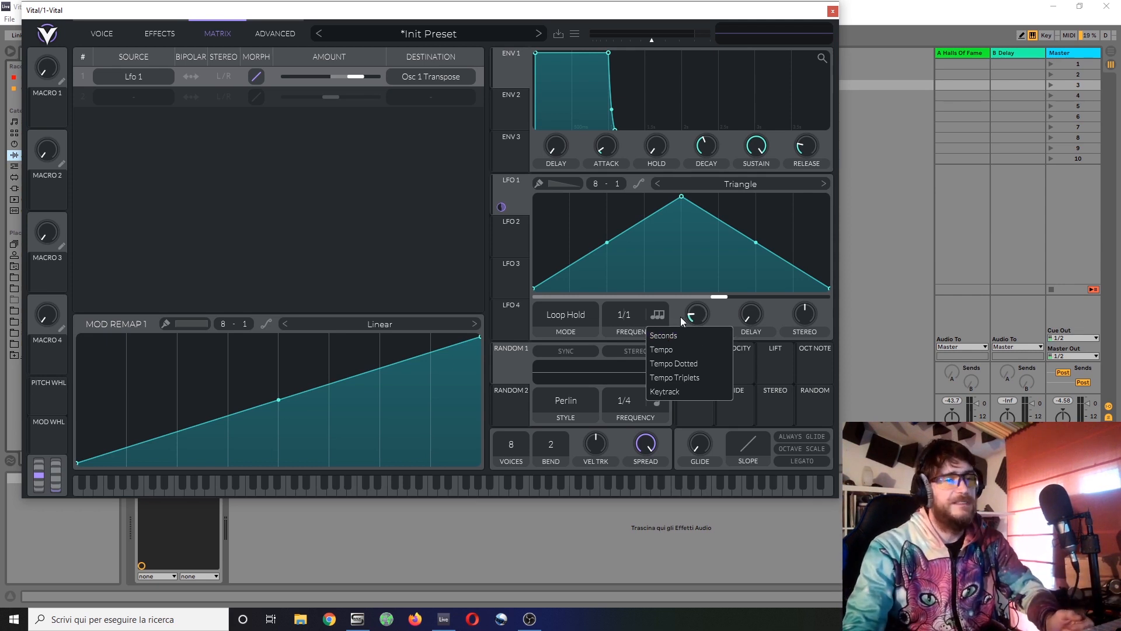
{"action": "left_click", "coordinate": [697, 317]}
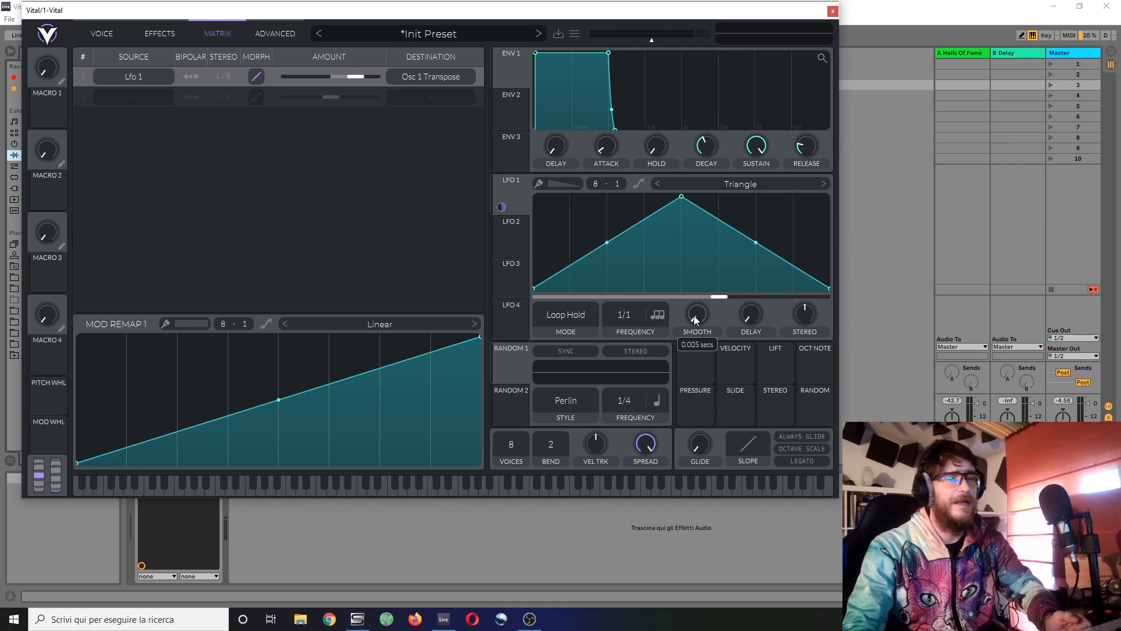